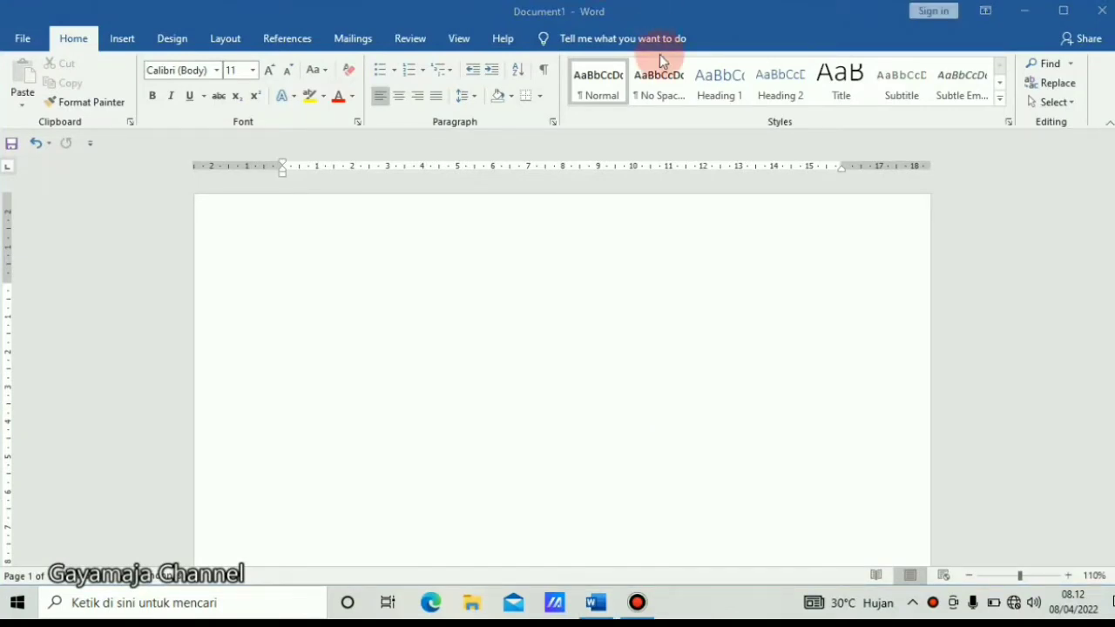
Step: Enter the heading TIM PENGGERAK PKK on the first line of the blank document and center it
click(696, 302)
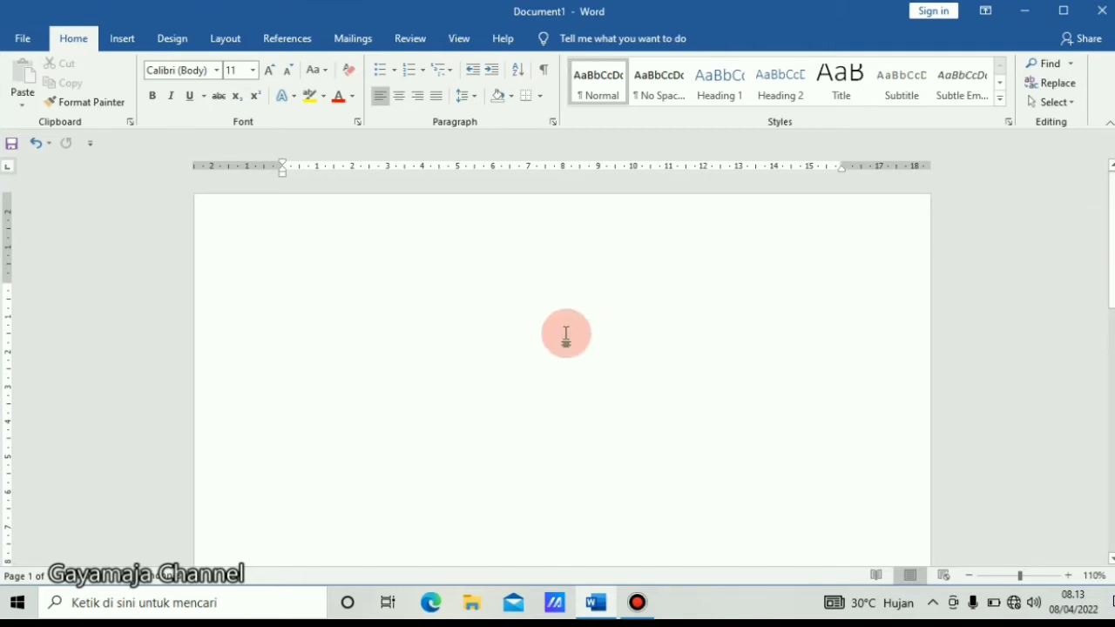
text(TIM)
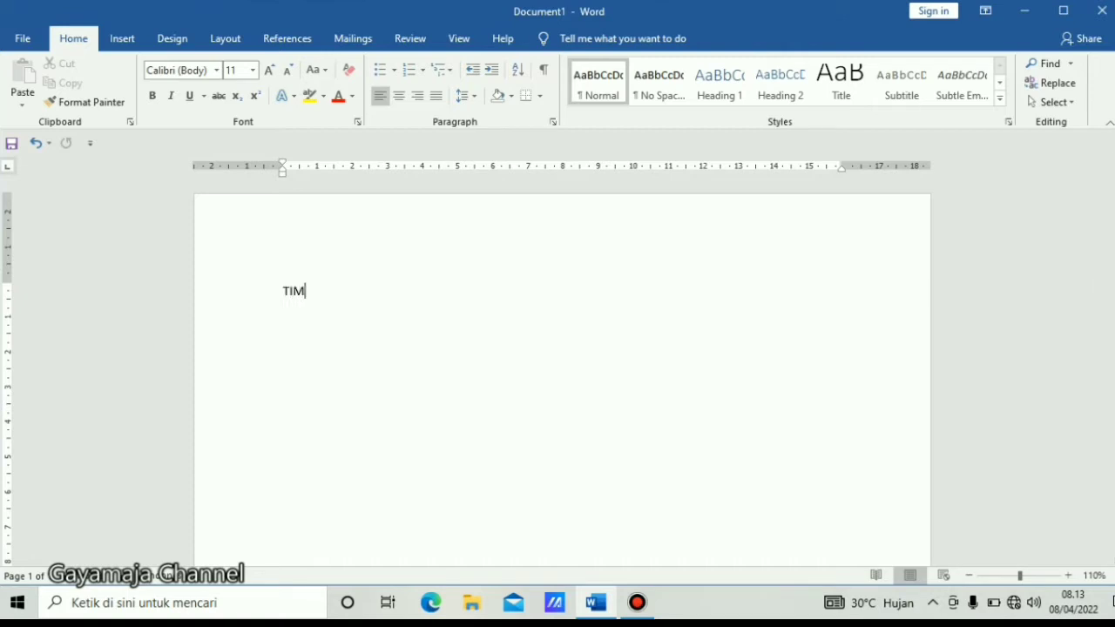
text( PENGGERAK PKK)
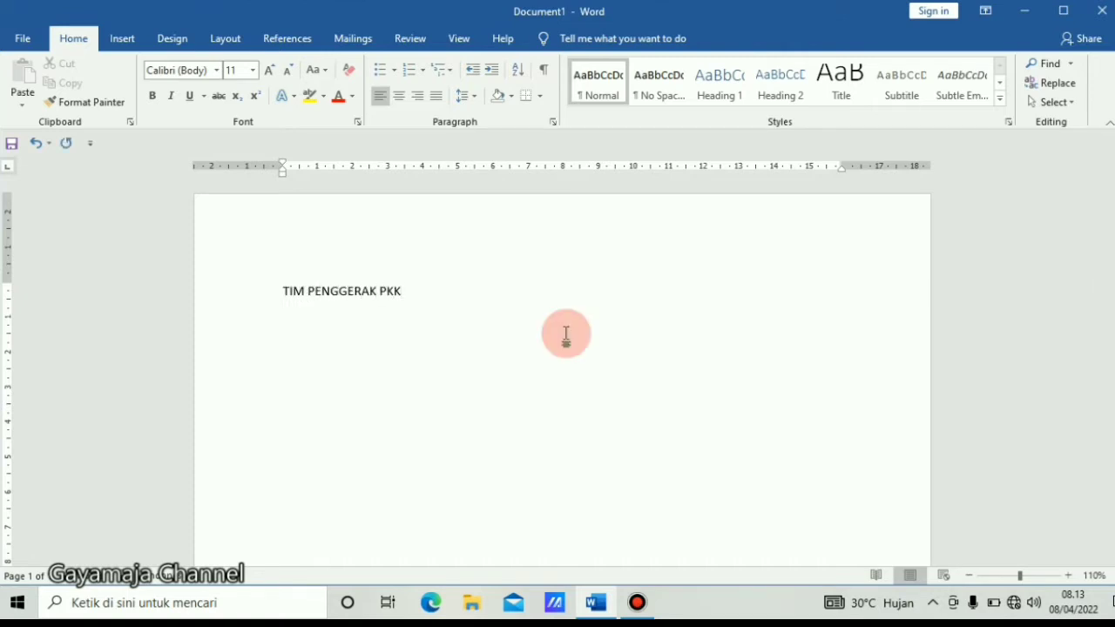
key(ctrl+e)
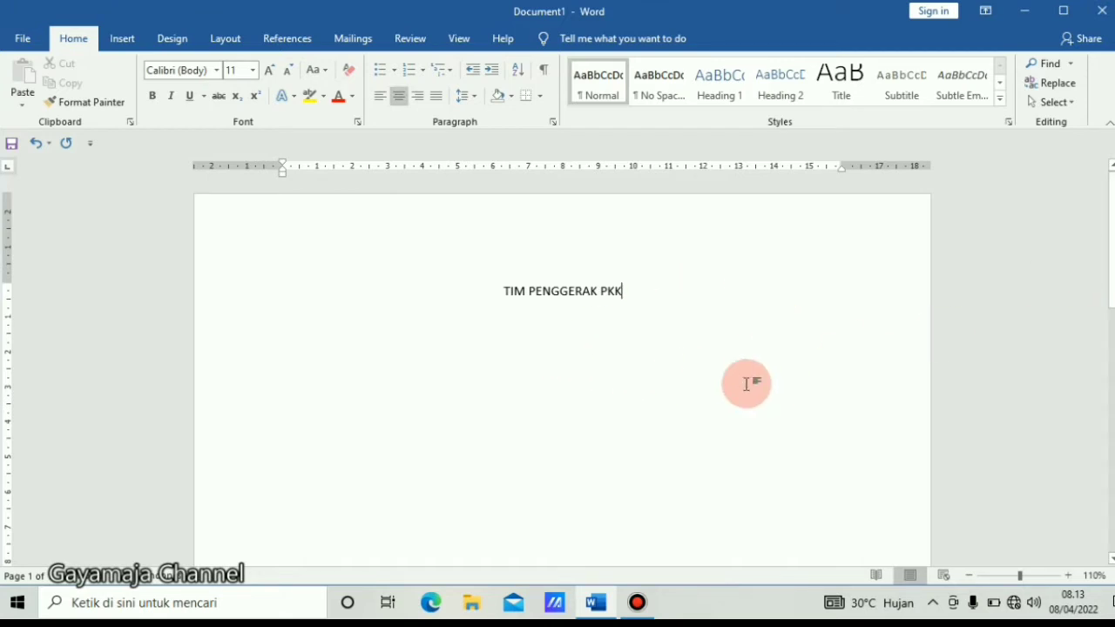
Step: Compare the first and second pages side by side and individually to check where the typed heading appears
scroll(748, 385, down, 10)
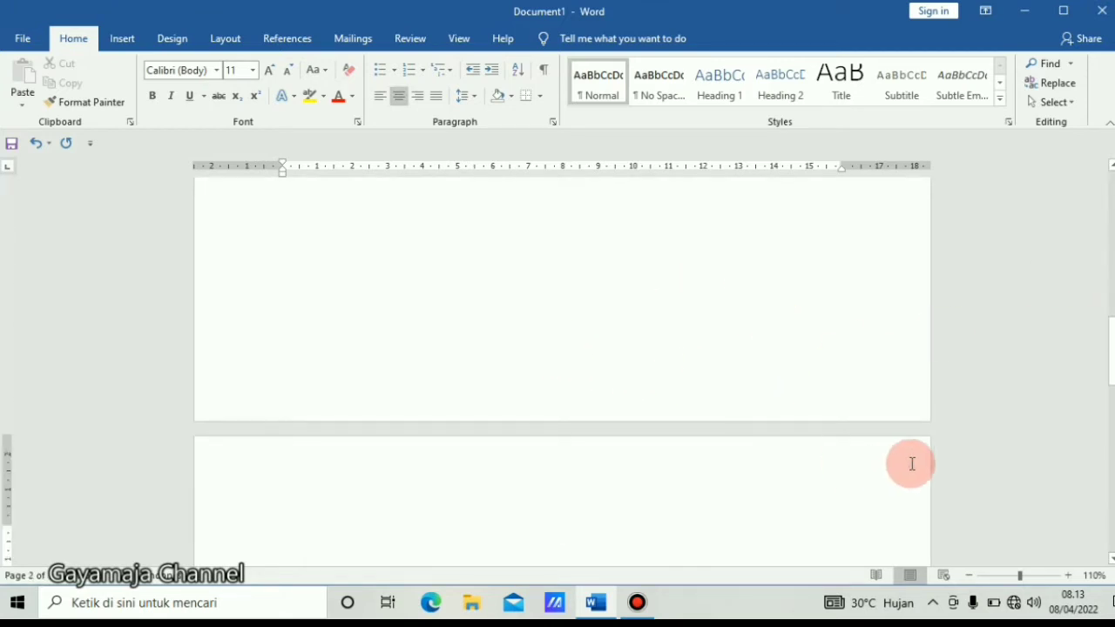
click(972, 576)
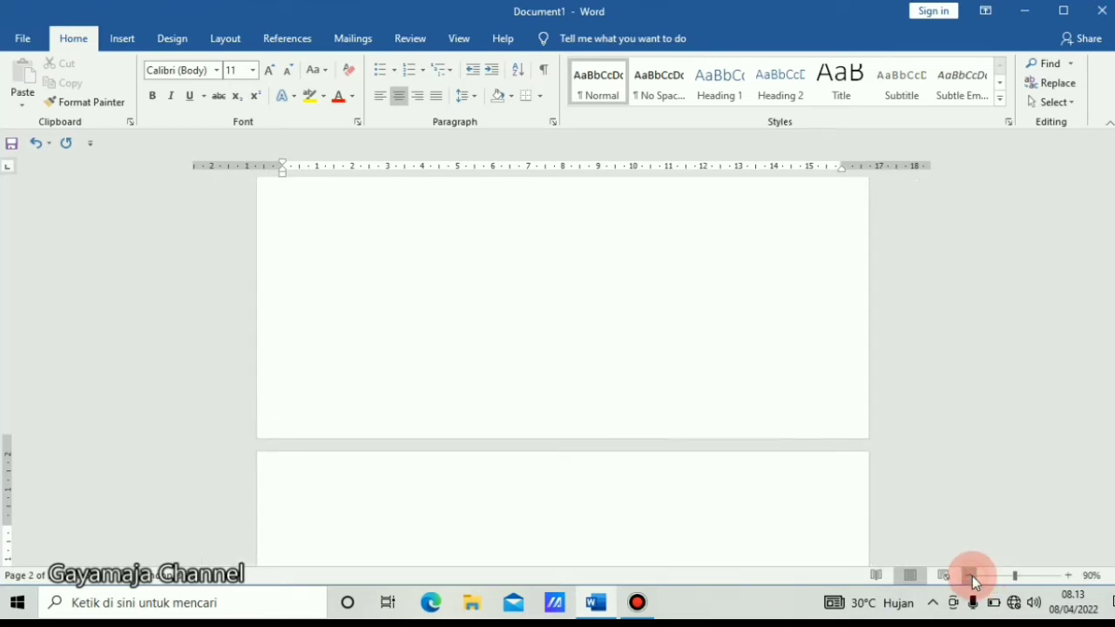
click(972, 576)
click(972, 575)
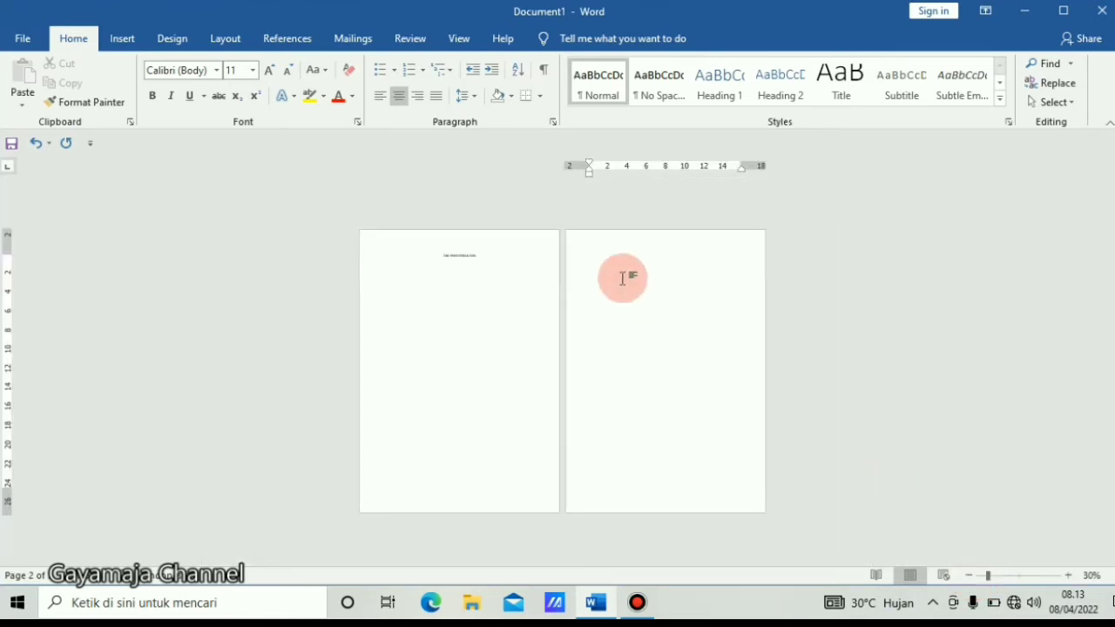
click(1069, 577)
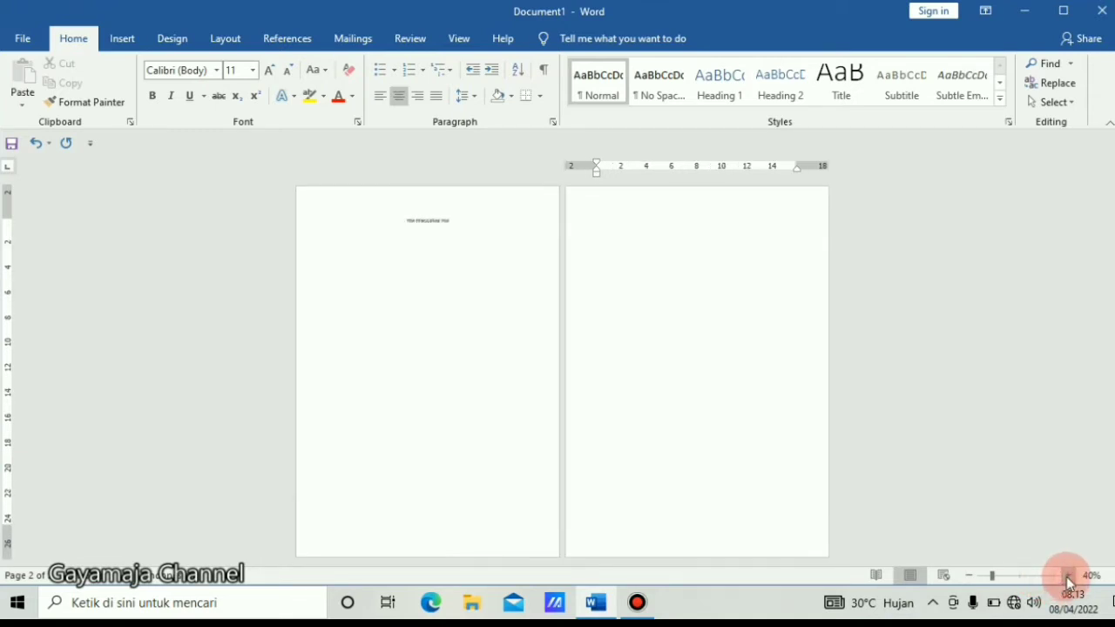
click(1068, 577)
click(1068, 576)
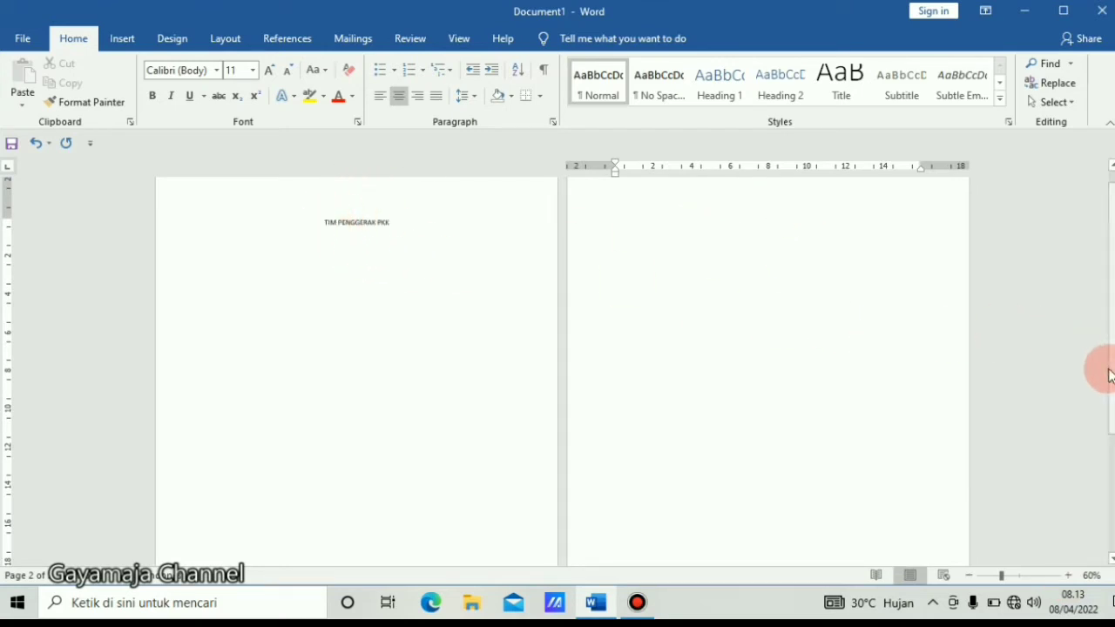
drag(1110, 377, 1109, 318)
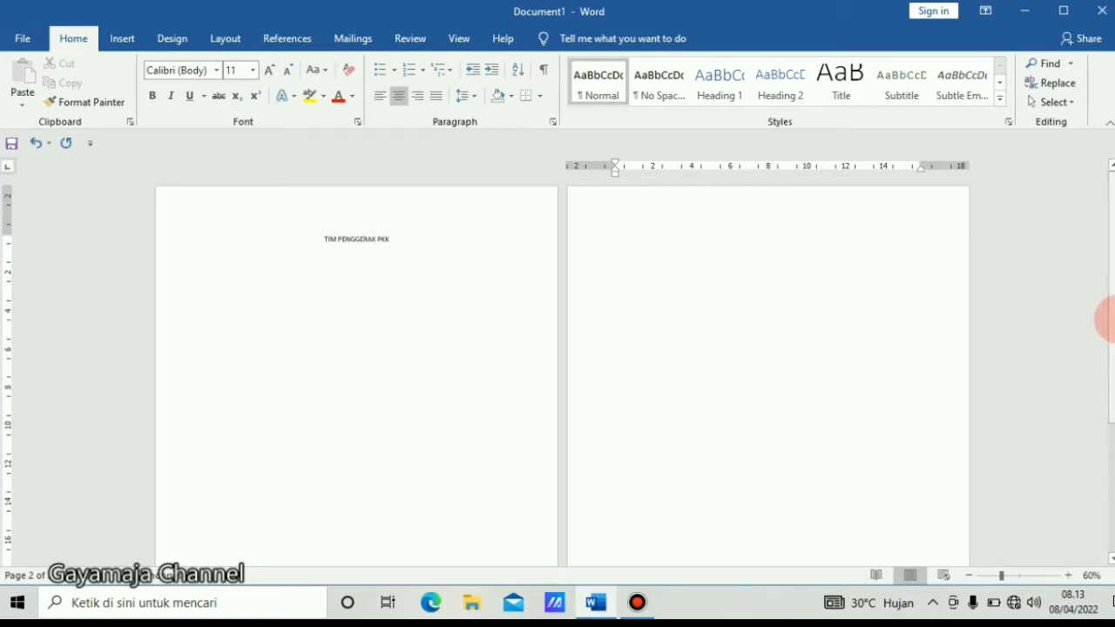
click(858, 395)
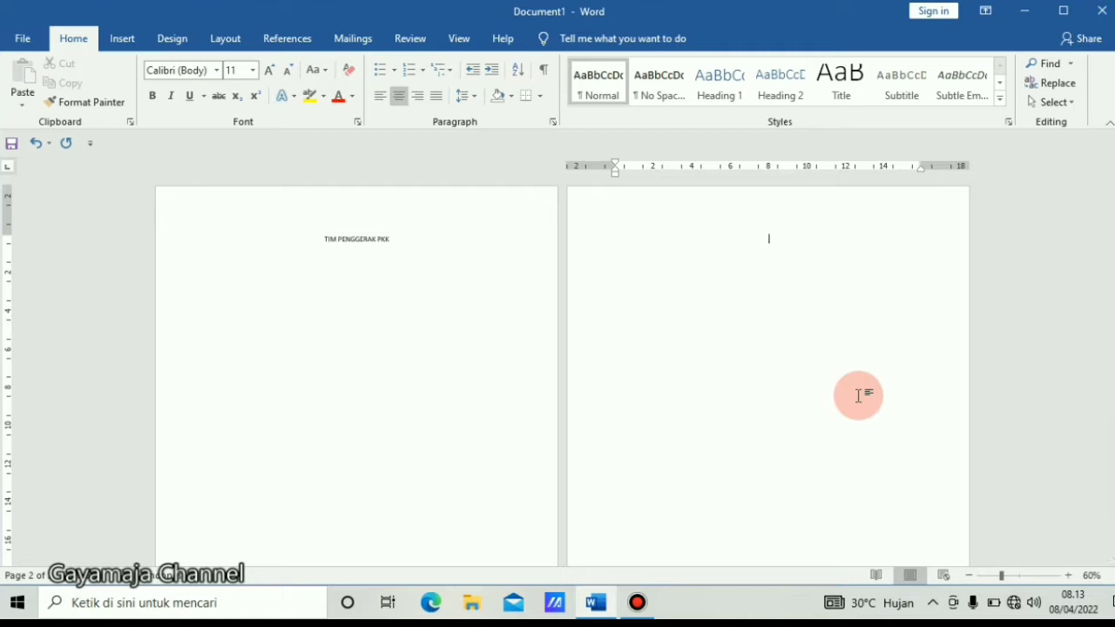
click(1067, 576)
click(1067, 576)
click(1067, 577)
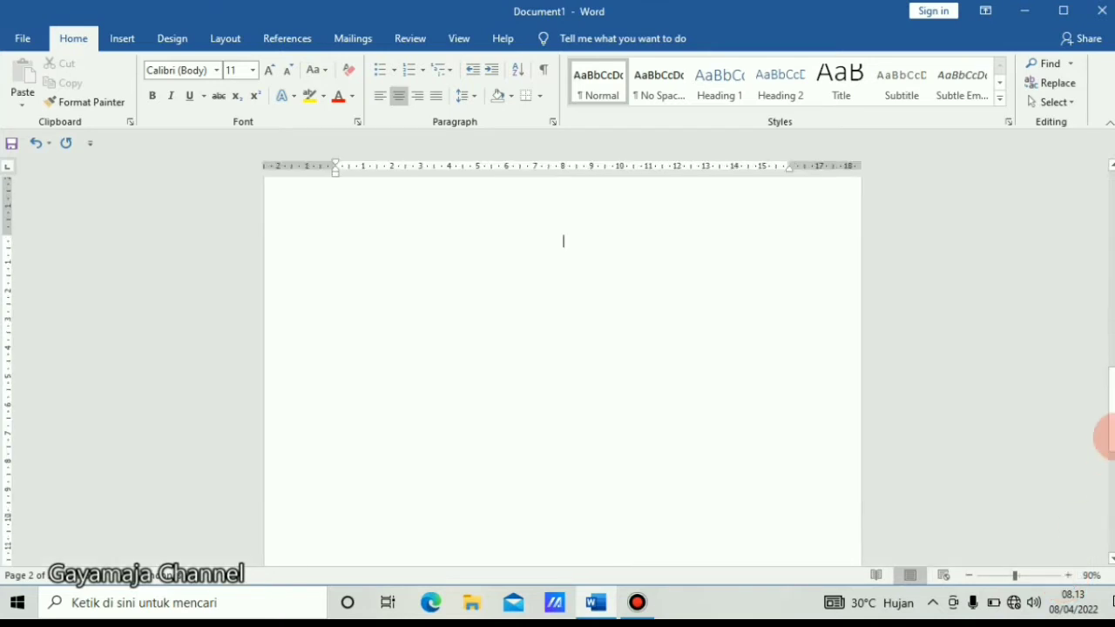
drag(1107, 406, 1098, 194)
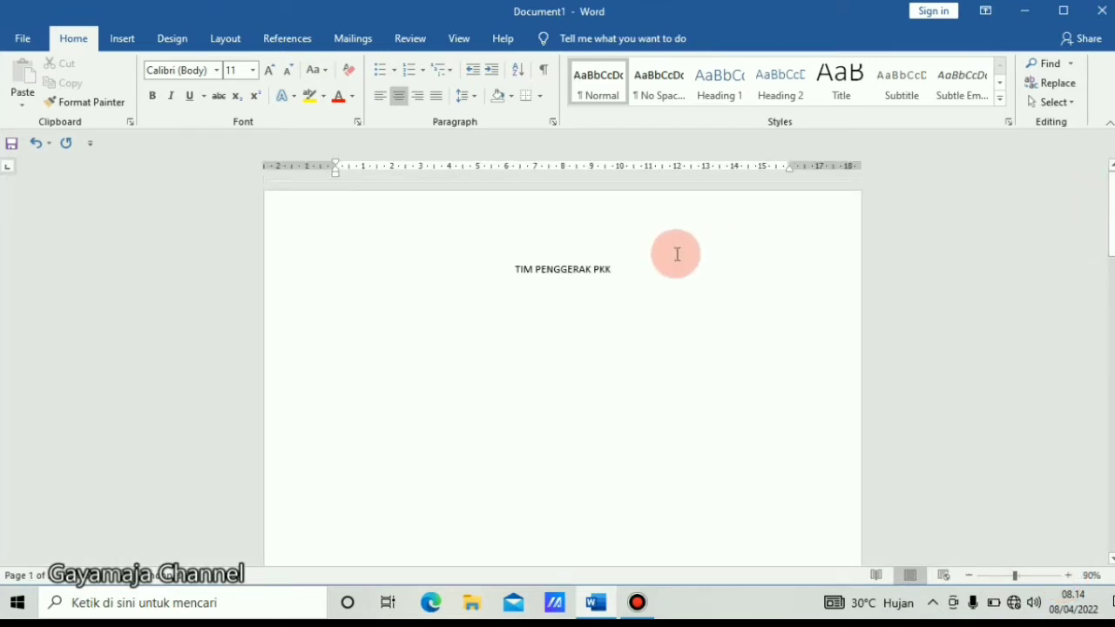
Step: Insert a Blank built-in header, remove its placeholder text and return to the document body
click(123, 41)
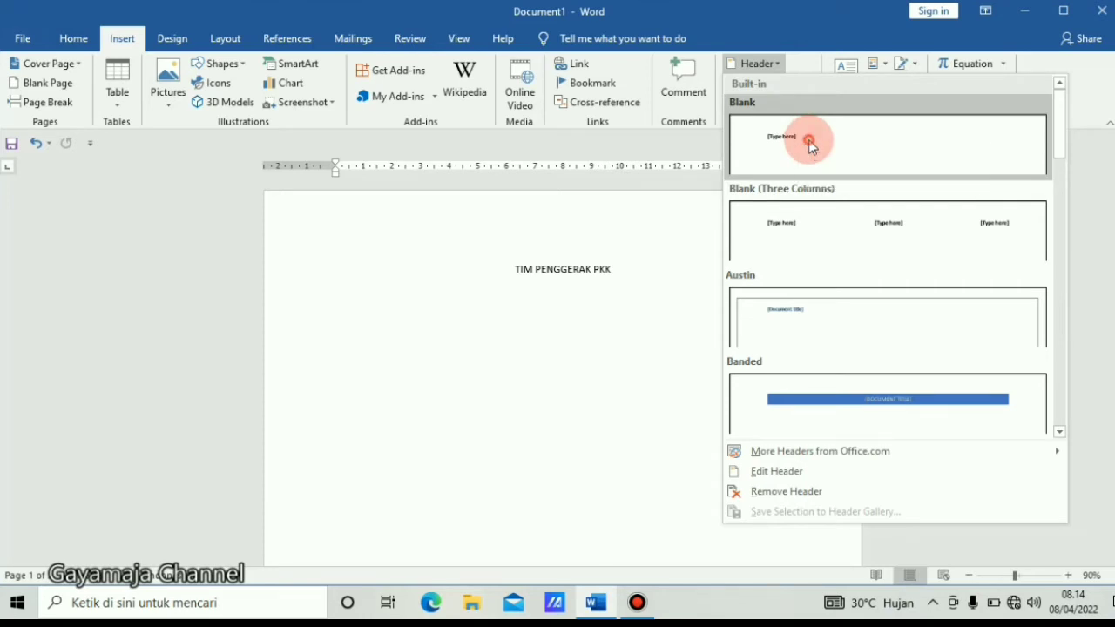
click(808, 139)
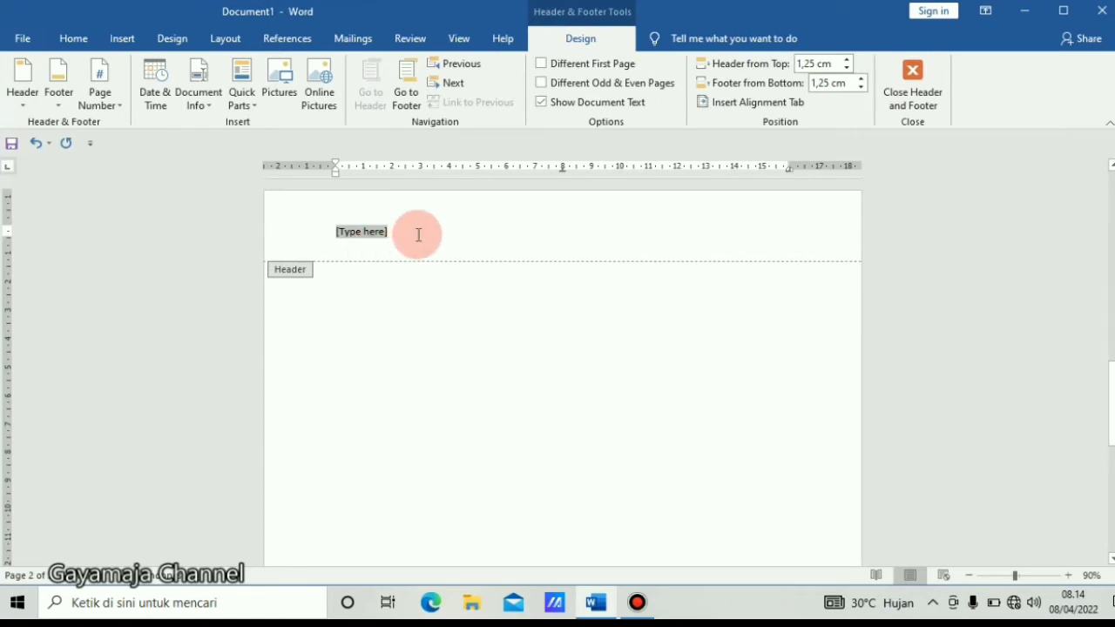
key(Delete)
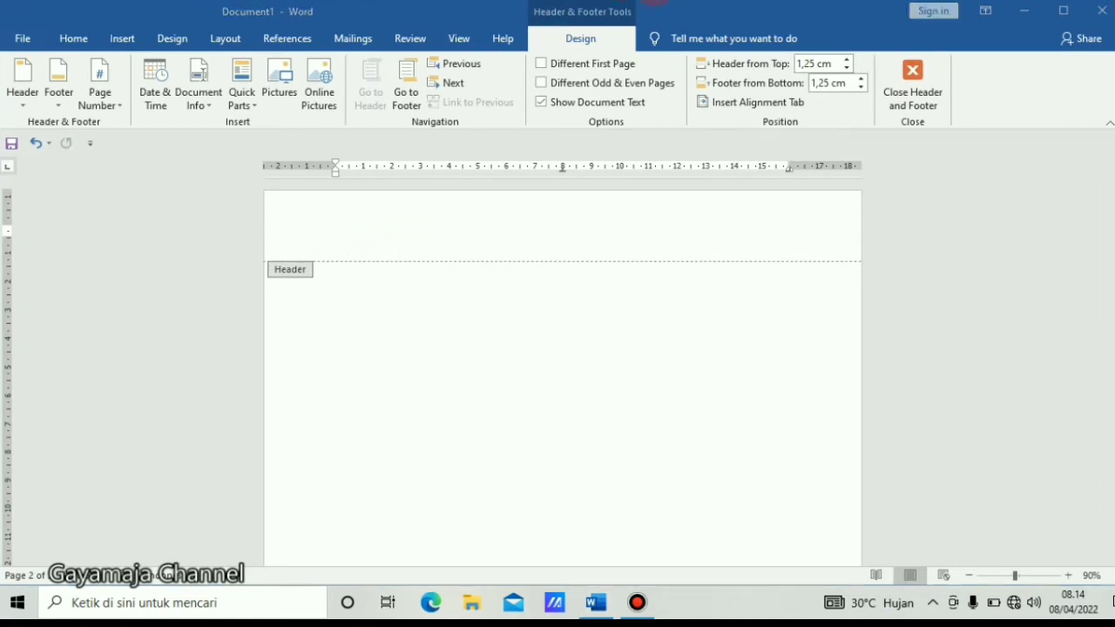
double_click(547, 306)
click(702, 361)
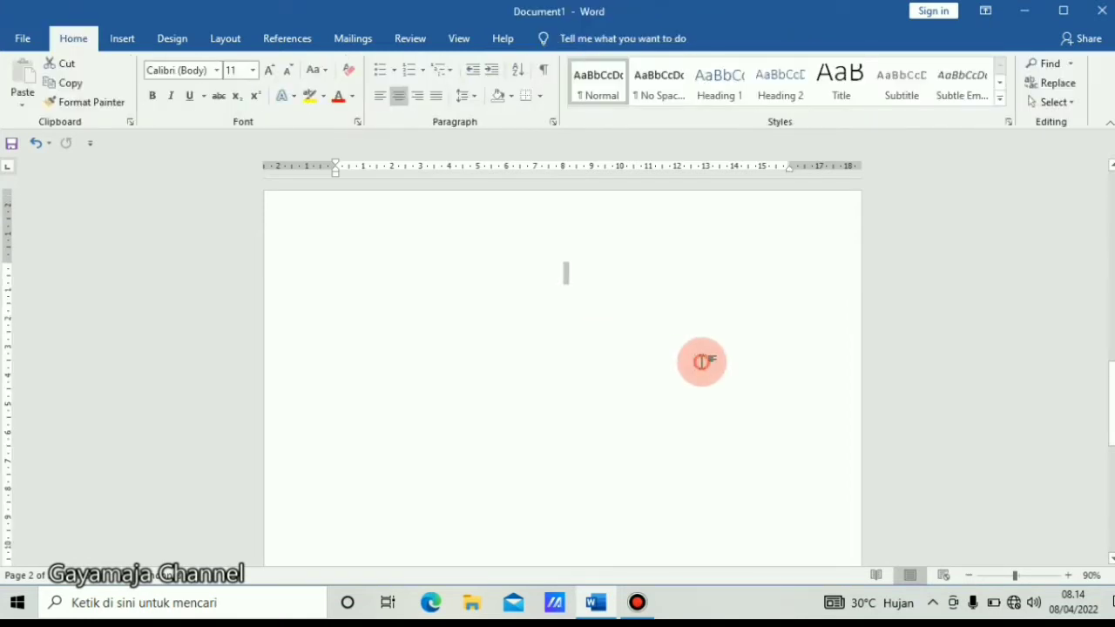
Step: Reopen the header on the first page and insert the Logo-PKK picture from New Volume (D:) into it
drag(1103, 386, 1096, 188)
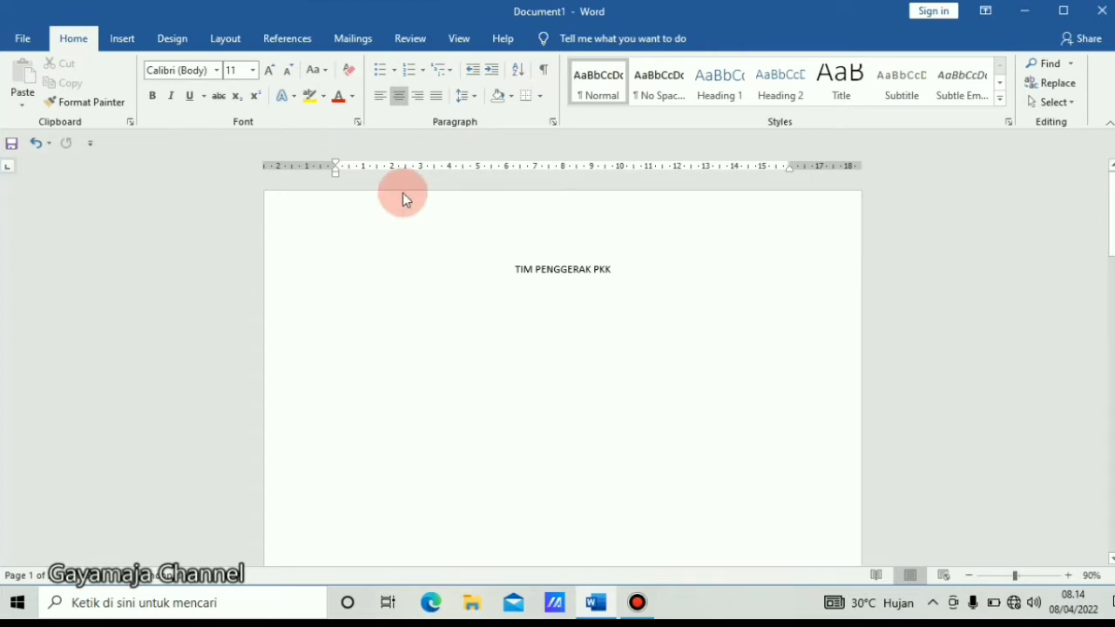
double_click(515, 218)
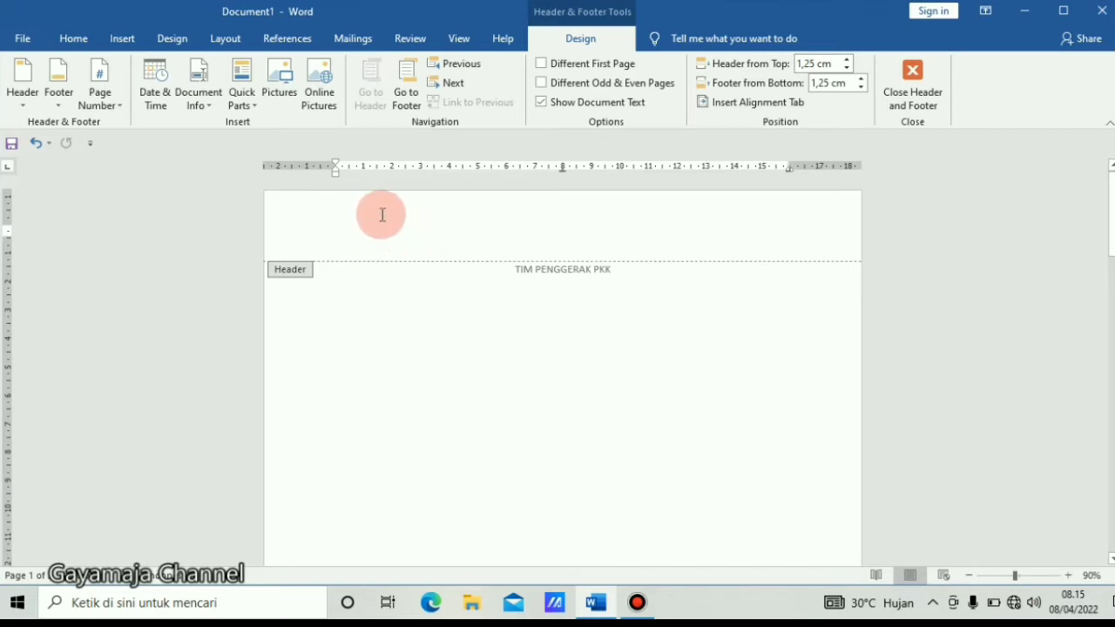
click(289, 102)
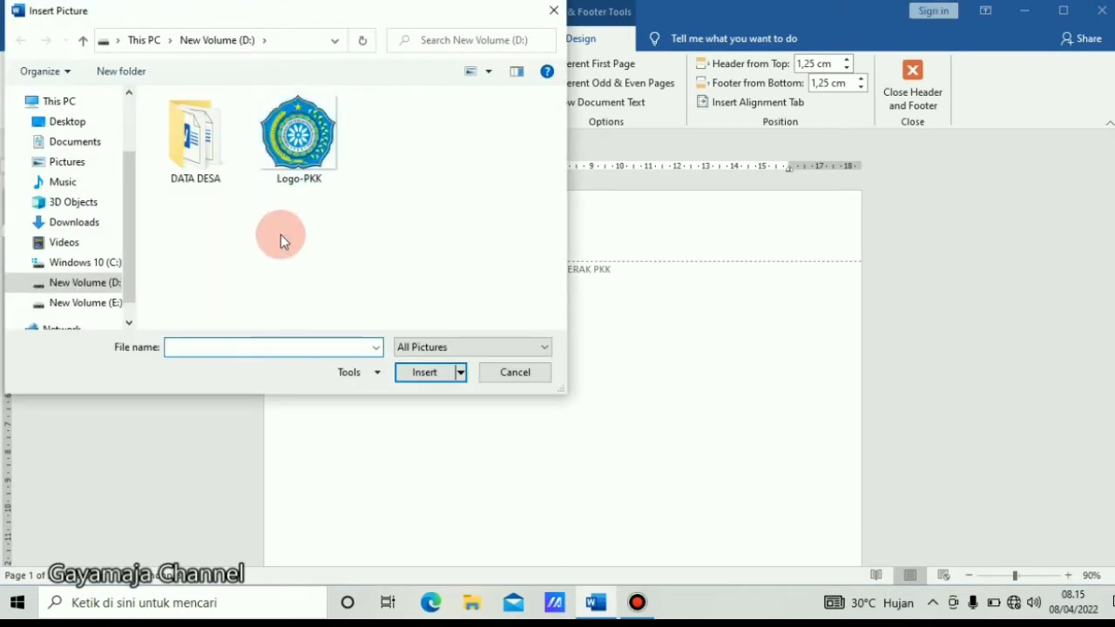
click(109, 302)
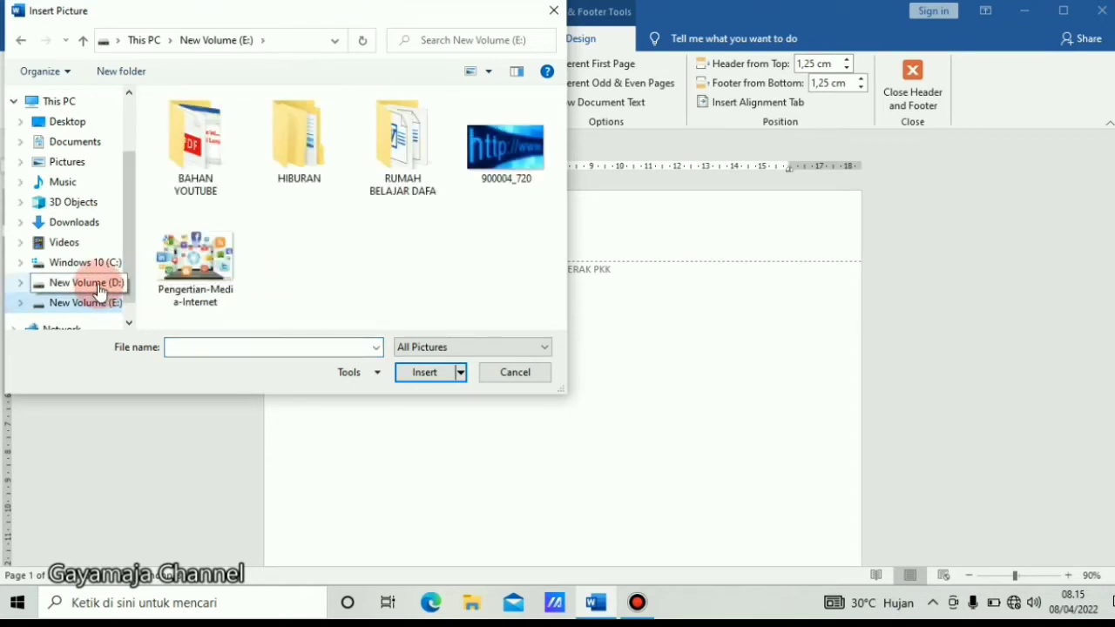
click(98, 288)
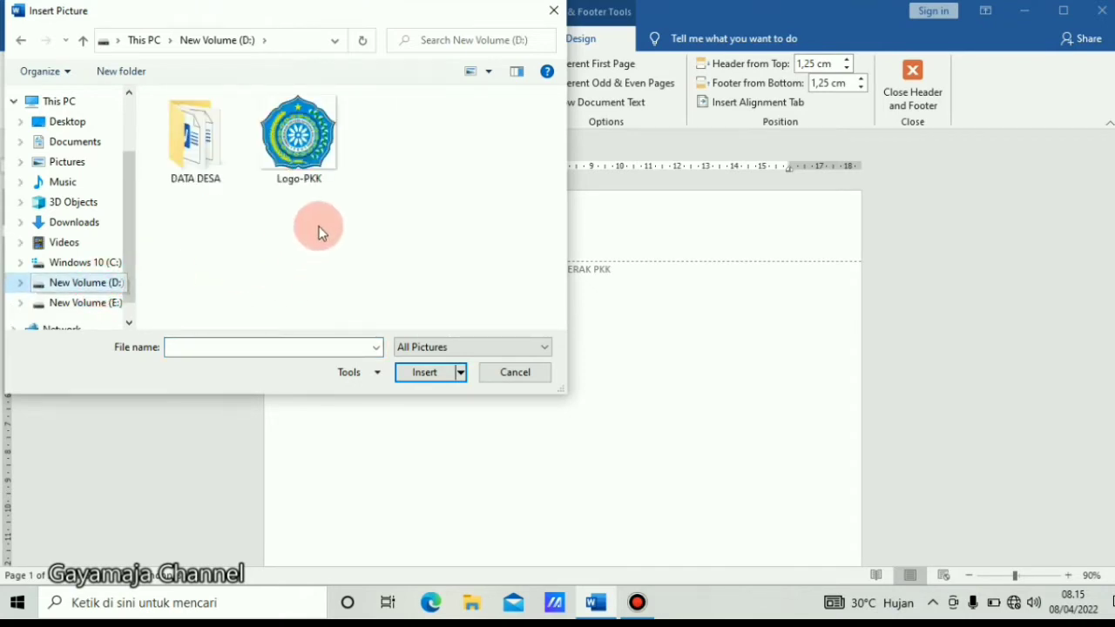
click(318, 132)
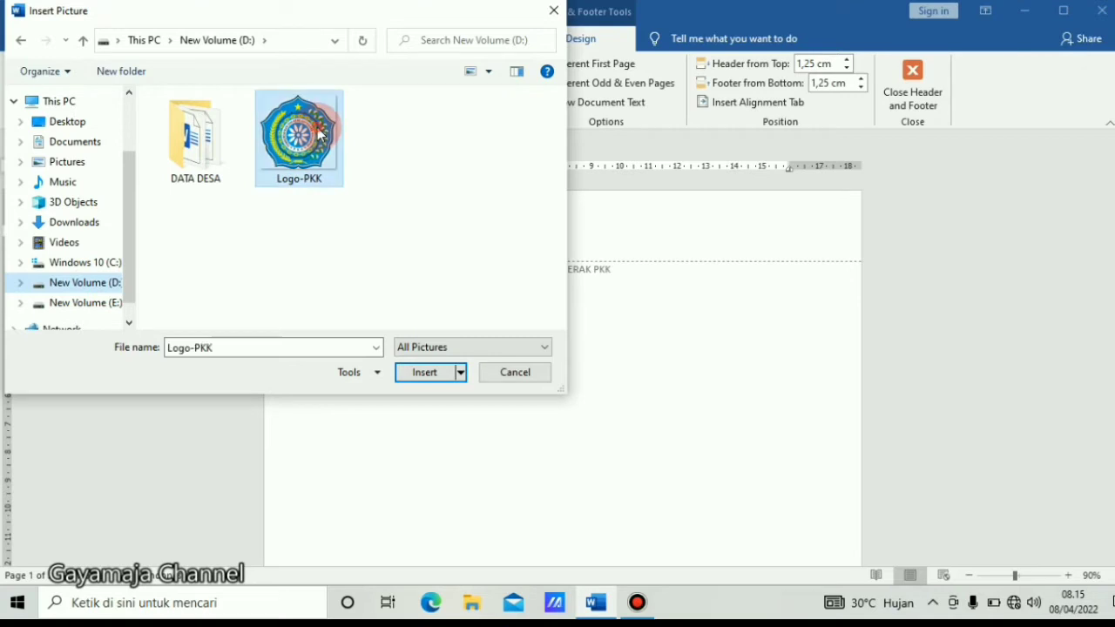
click(426, 370)
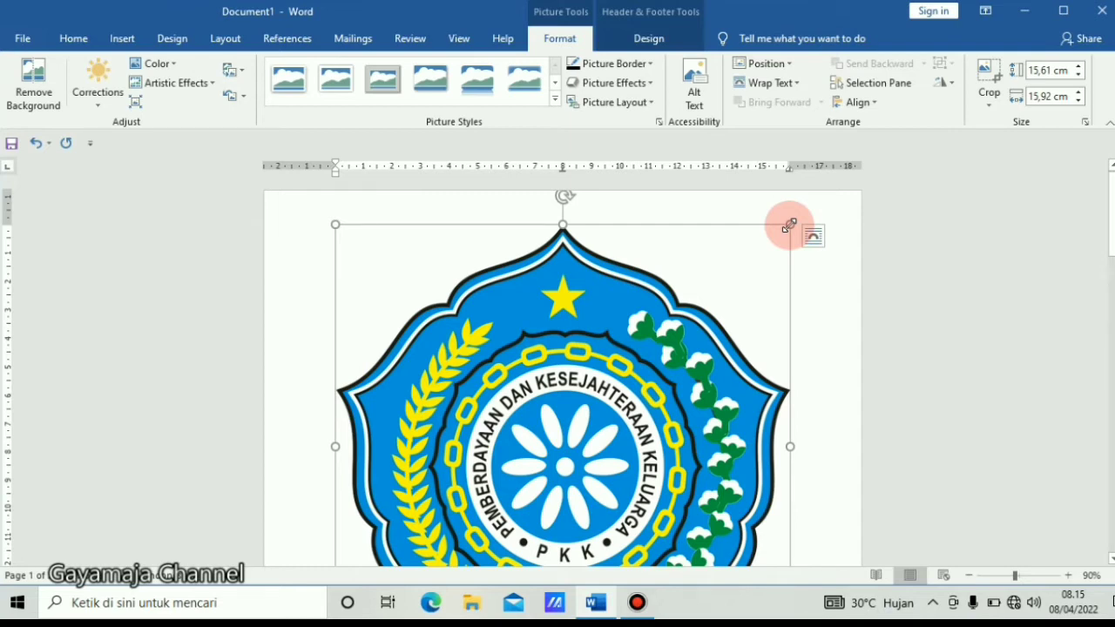
Step: Shrink the PKK logo in the header to about 2.5 cm wide and deselect it
drag(788, 225, 572, 320)
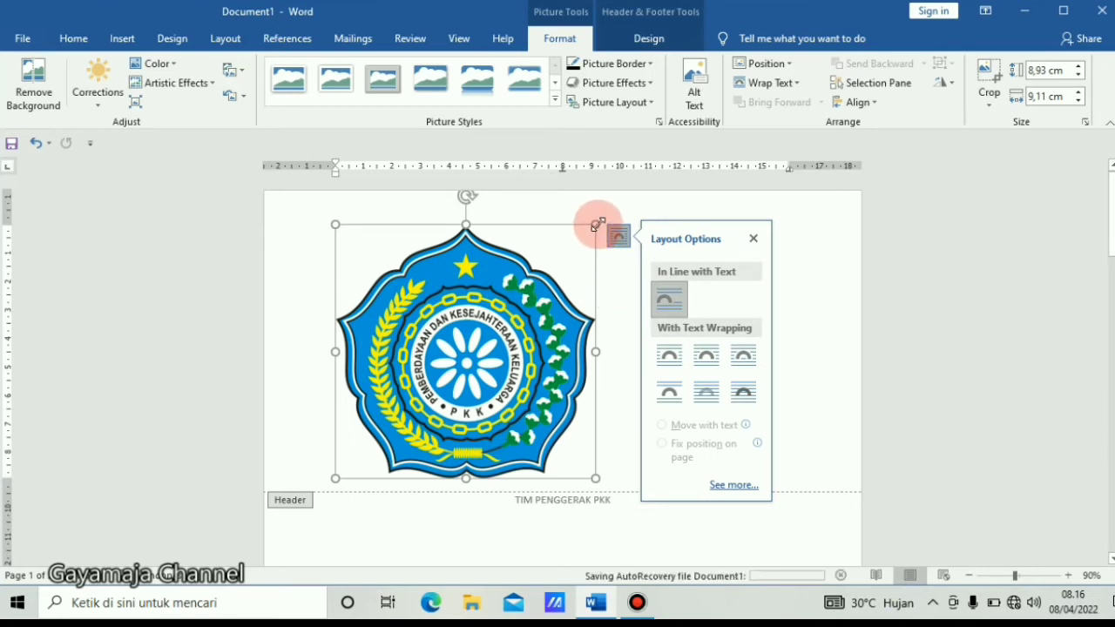
drag(597, 224, 528, 320)
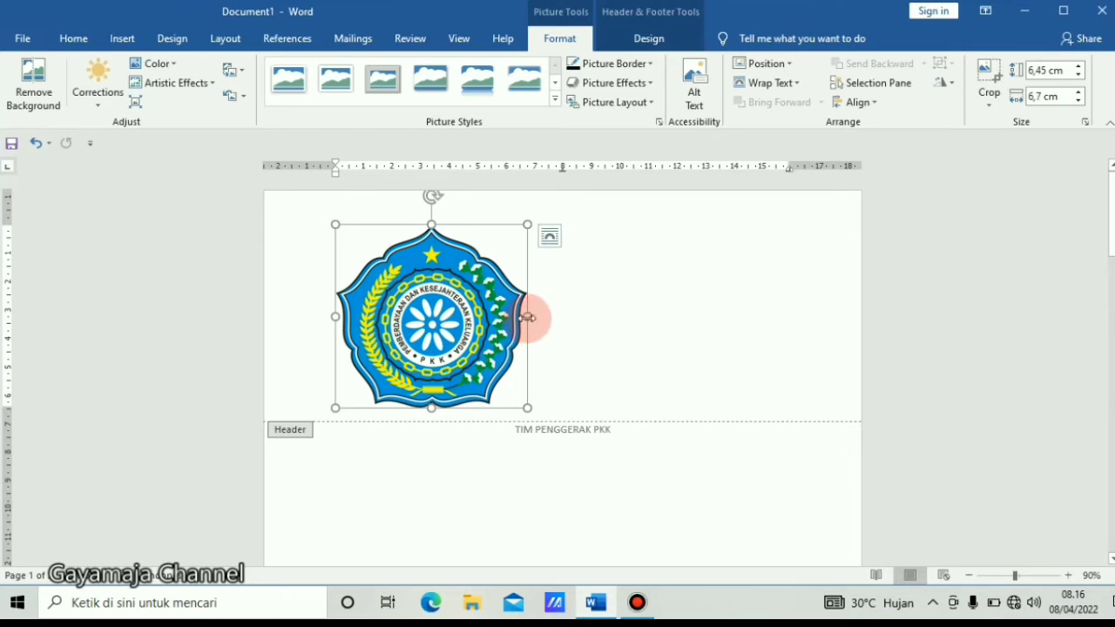
click(530, 322)
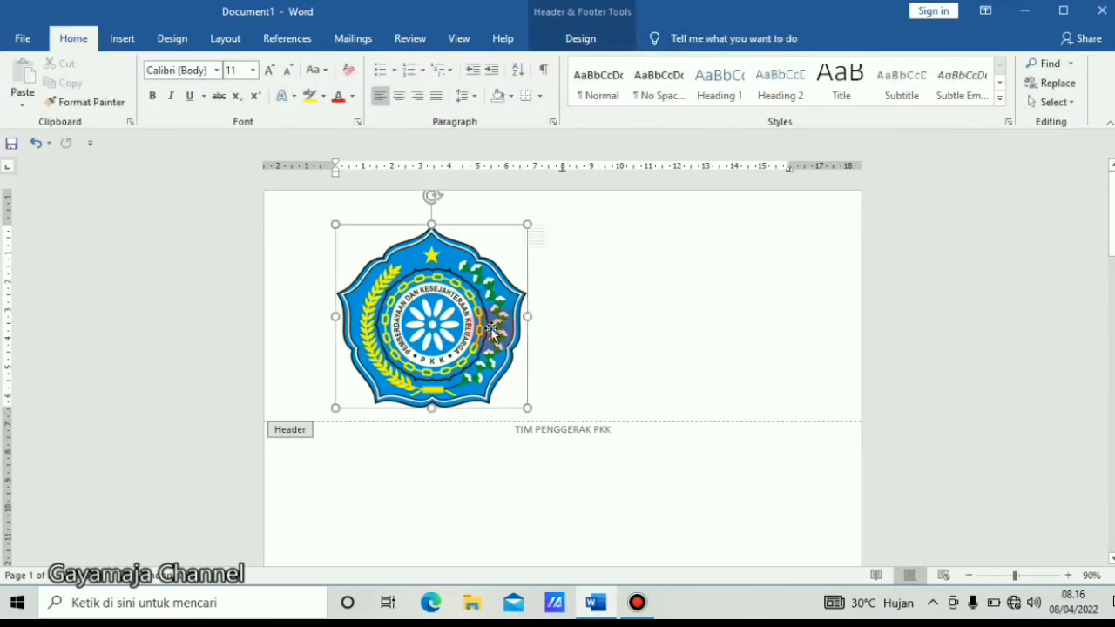
click(527, 319)
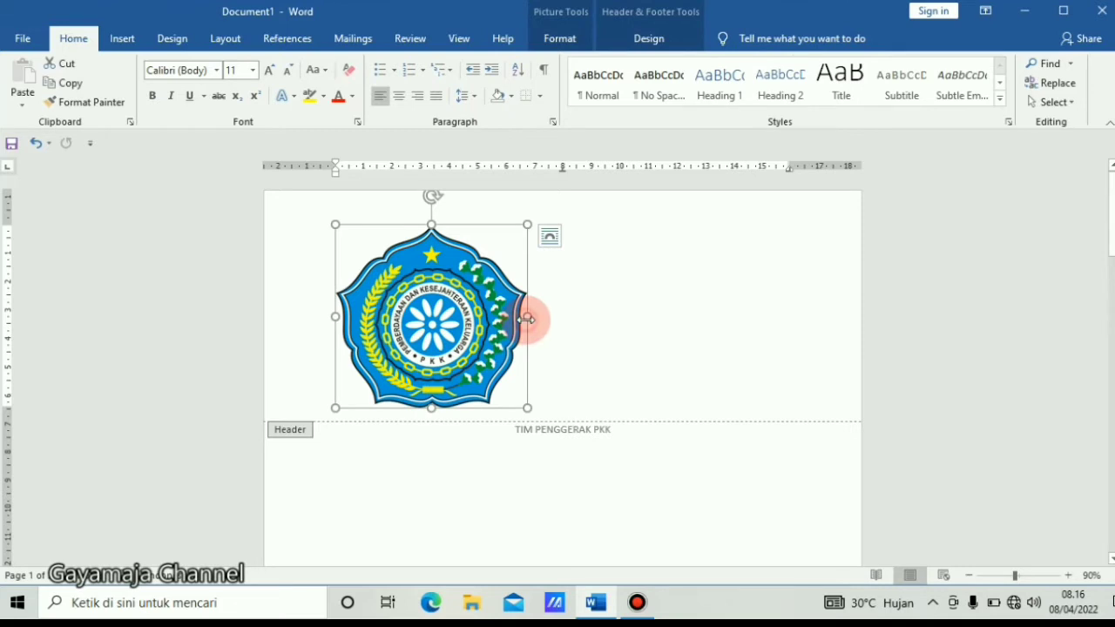
mouse_move(527, 318)
mouse_down()
mouse_move(462, 316)
mouse_move(532, 318)
mouse_up()
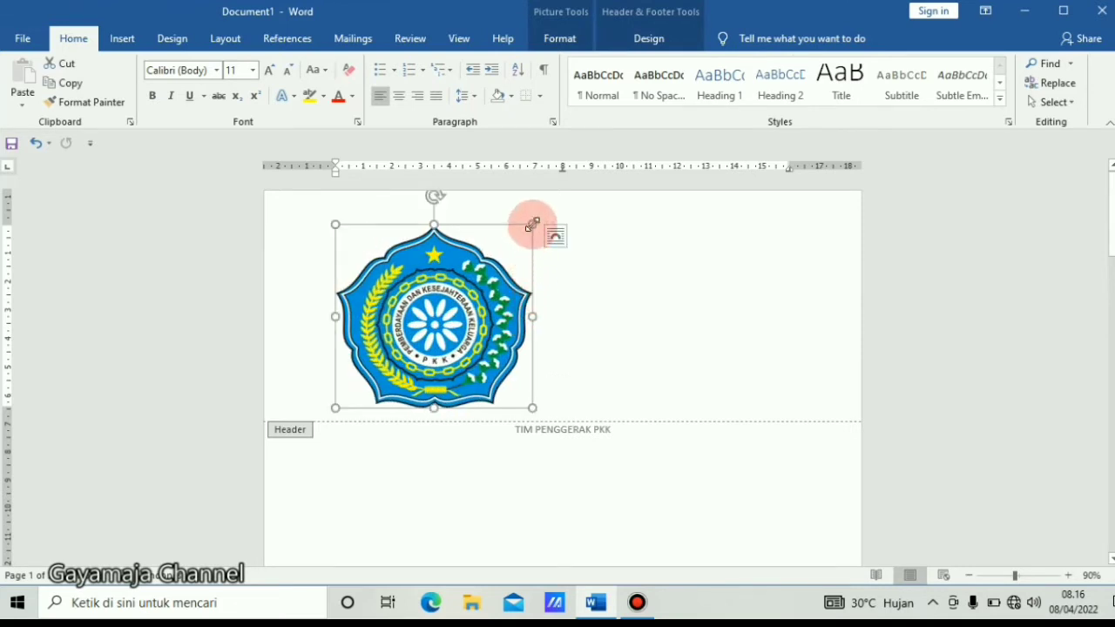
drag(532, 225, 451, 259)
drag(336, 371, 406, 361)
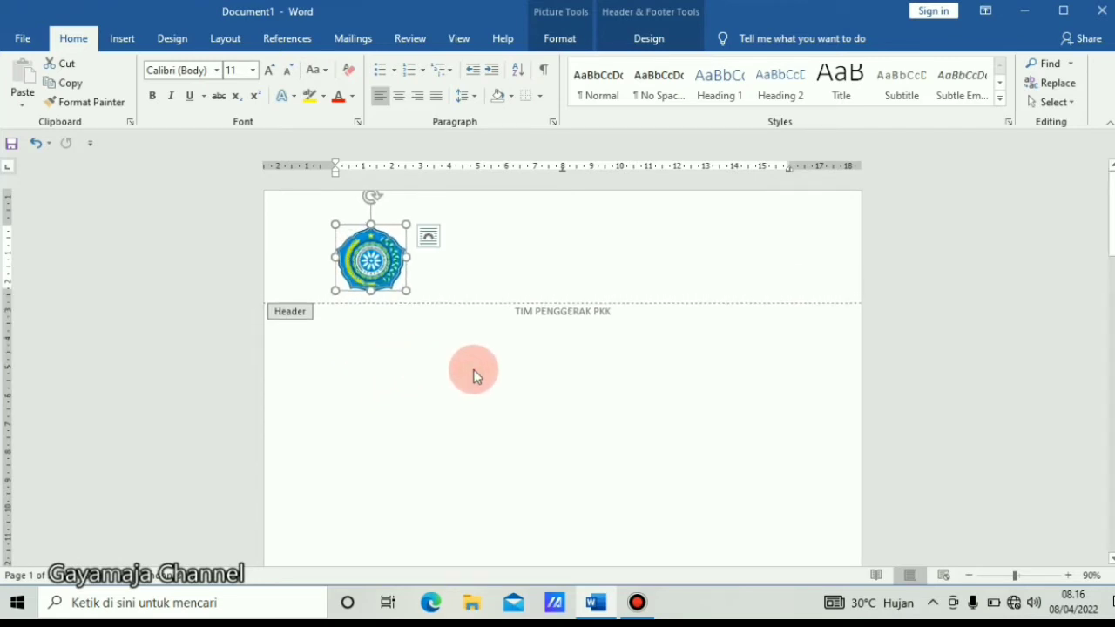
click(619, 221)
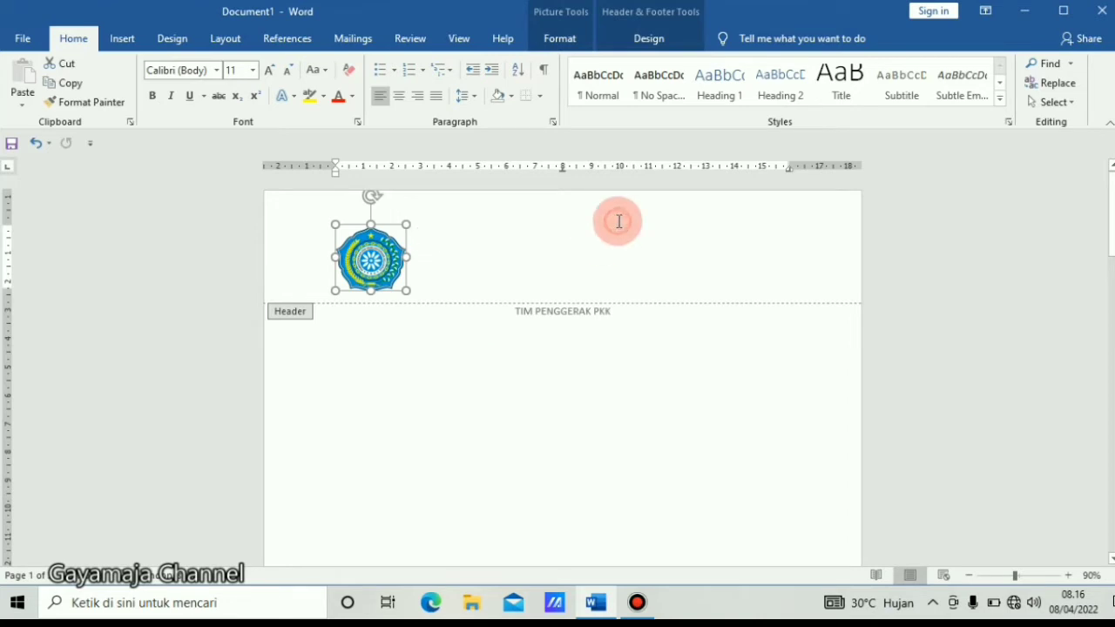
Step: Enlarge the view of the first page to 150% and examine the logo and the space around it in the header
click(1072, 576)
click(1071, 576)
click(1072, 576)
click(1071, 576)
click(1072, 576)
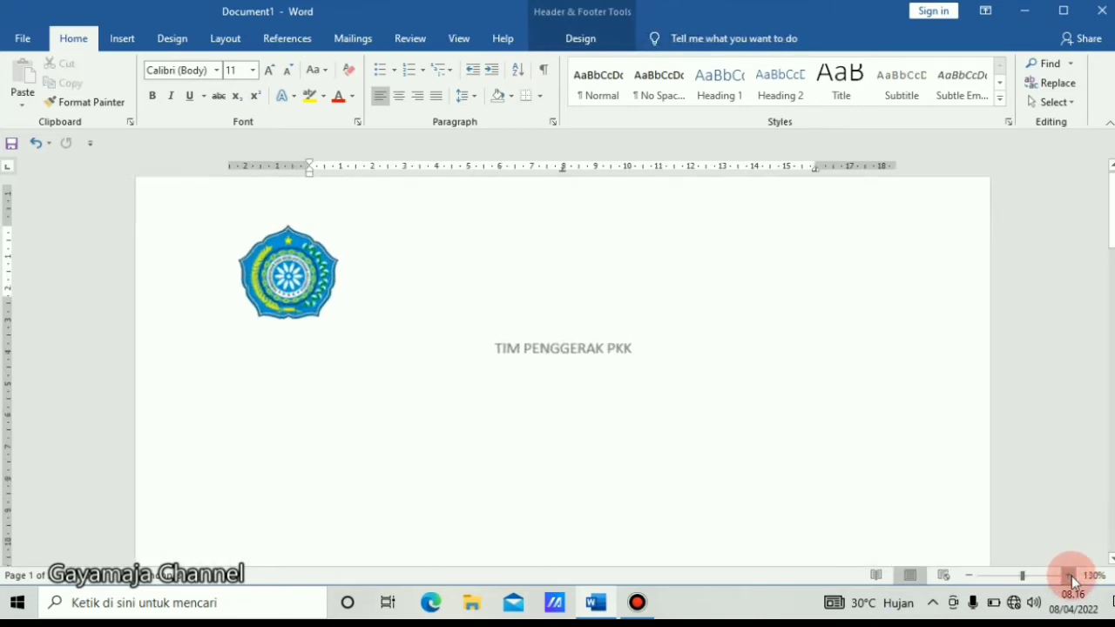
click(1072, 576)
click(1071, 575)
click(1072, 576)
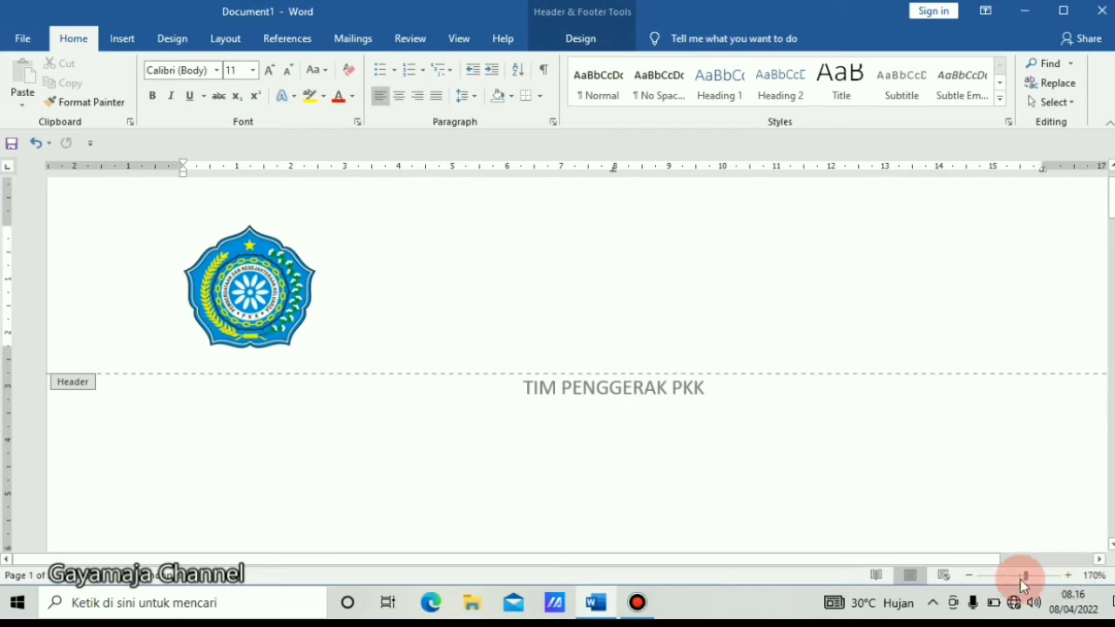
click(974, 578)
click(974, 578)
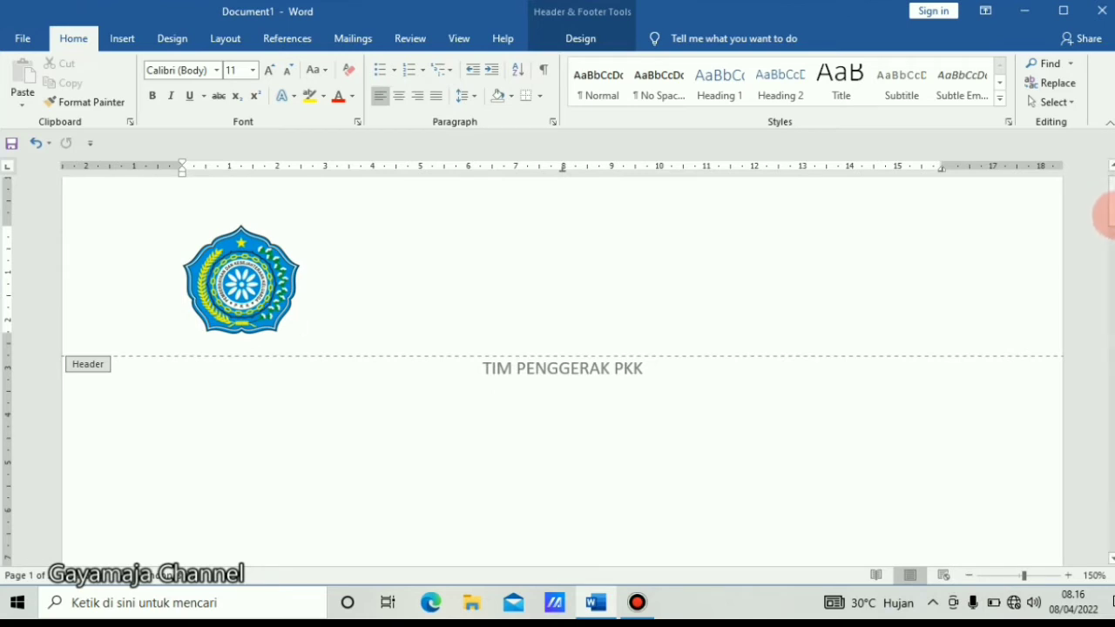
drag(1112, 211, 1107, 207)
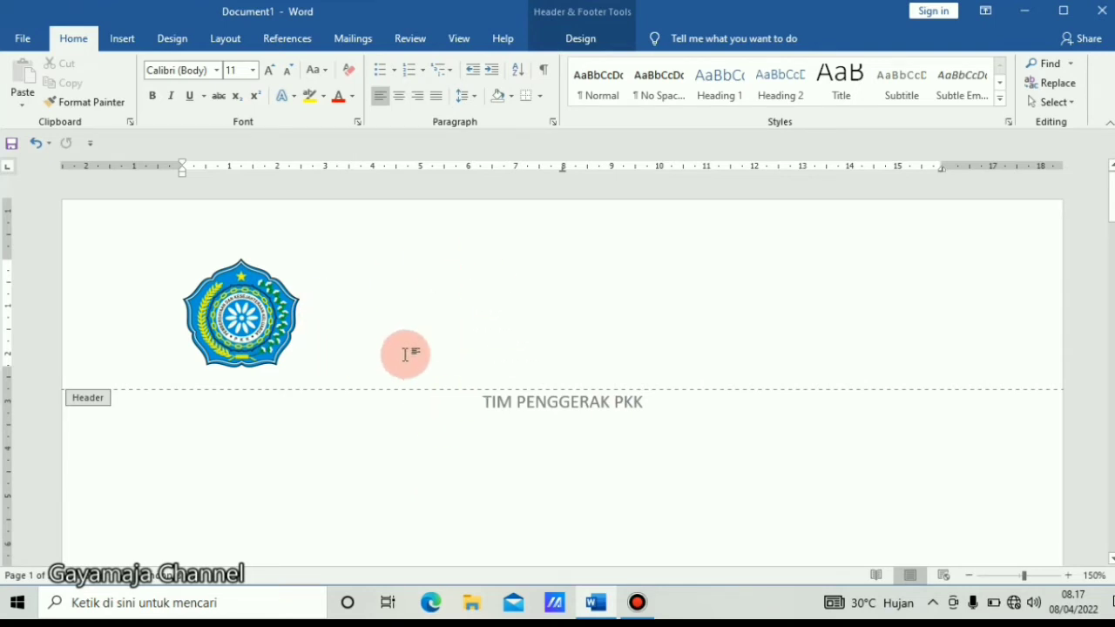
Step: Return to the document body and examine the faded header logo on the first page at close range
double_click(416, 498)
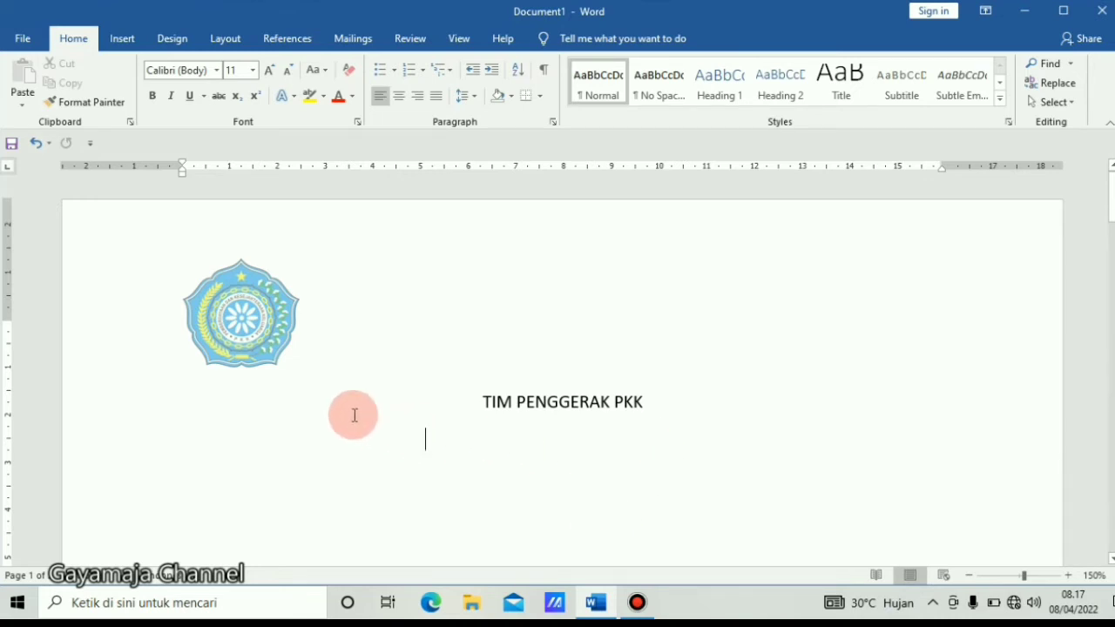
click(1070, 579)
click(1071, 579)
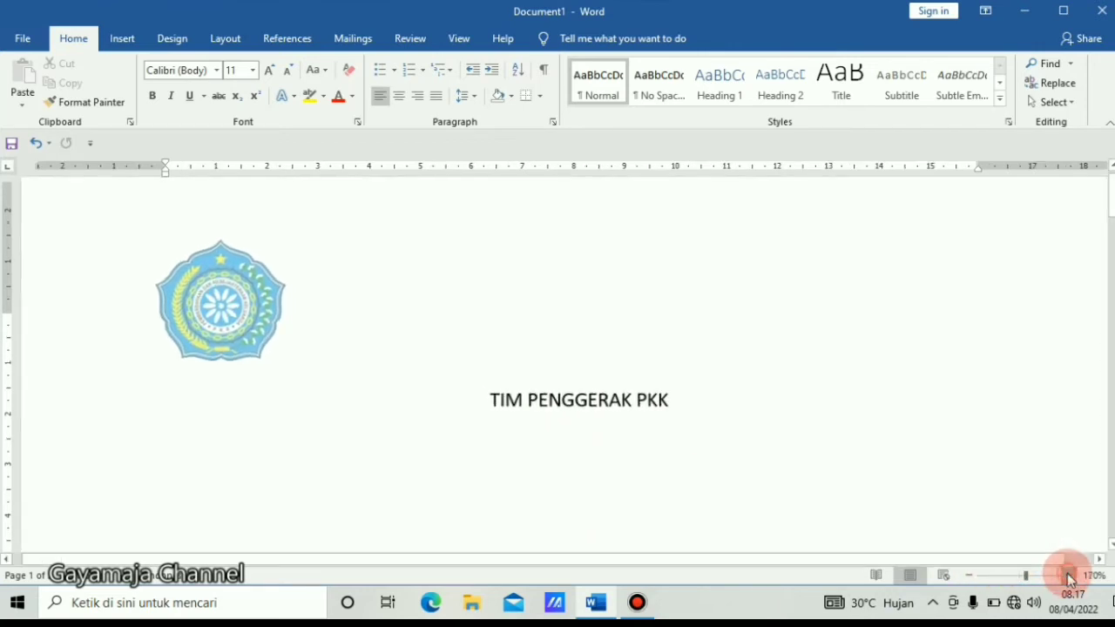
click(1071, 579)
click(1071, 579)
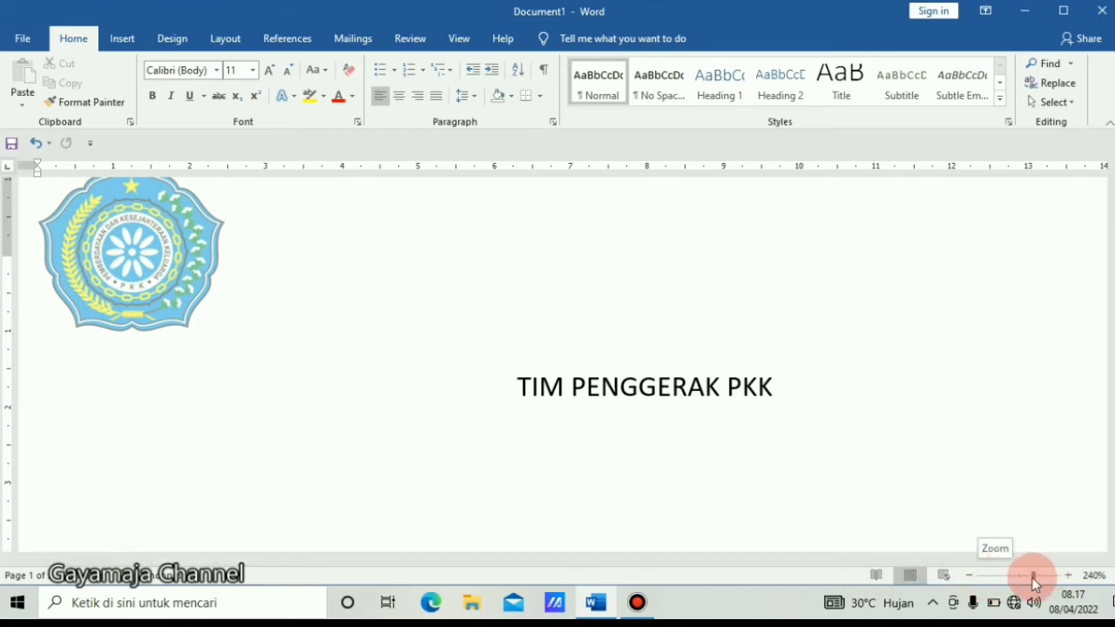
click(1003, 579)
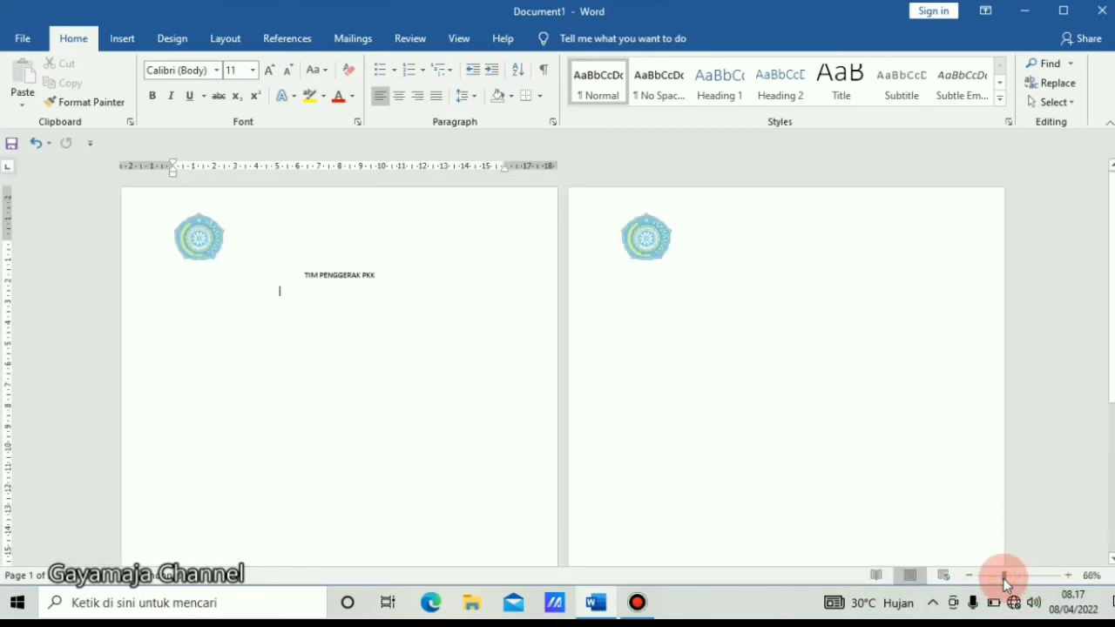
click(1038, 577)
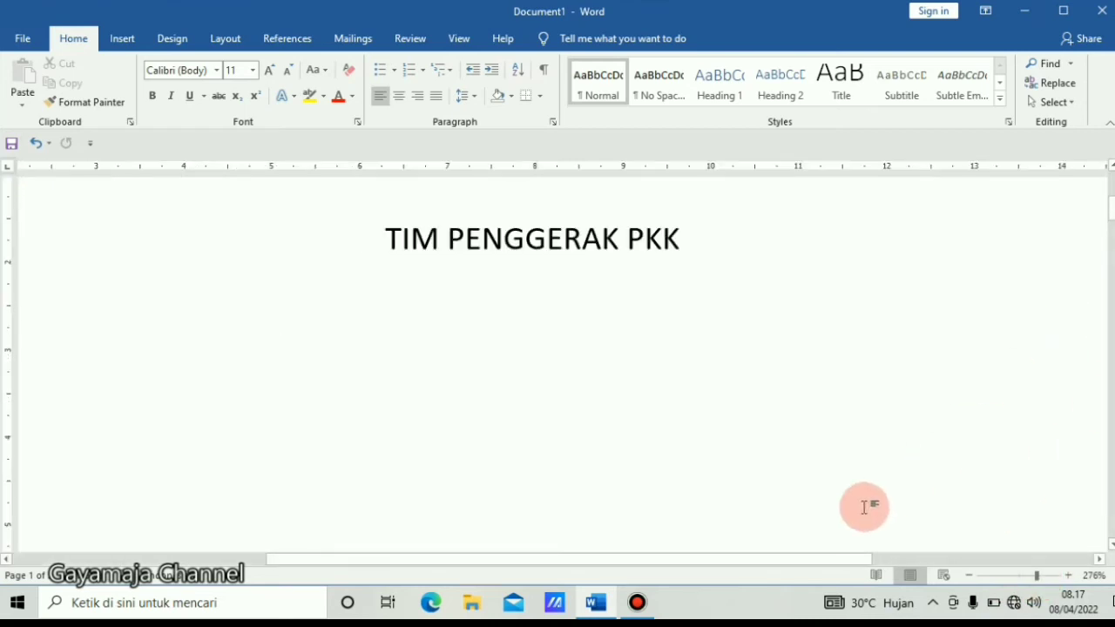
drag(791, 557, 510, 566)
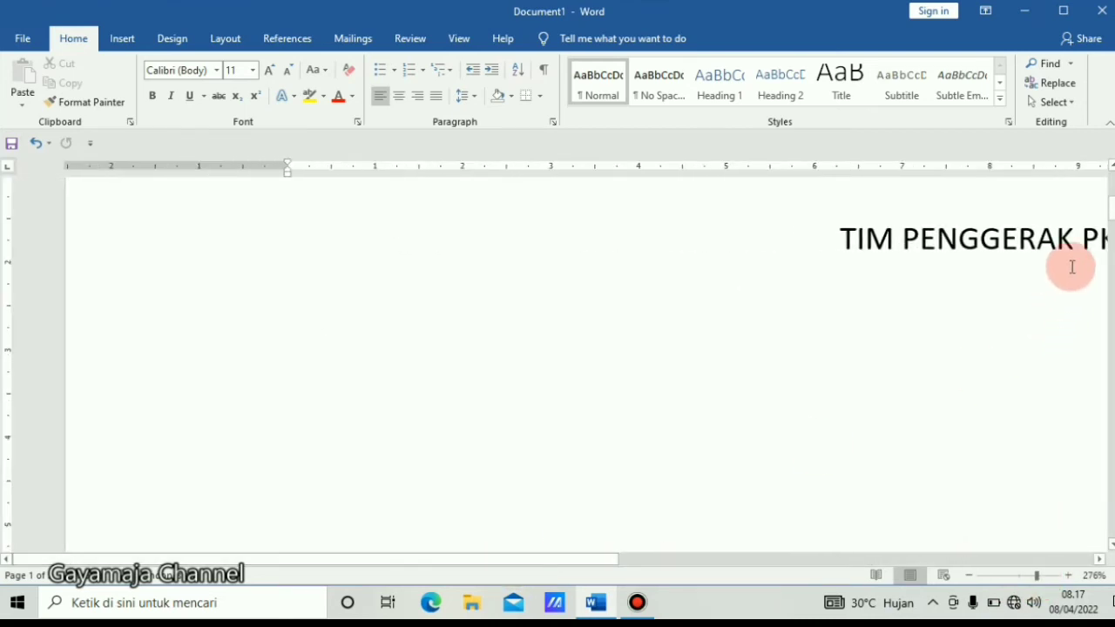
mouse_move(1112, 213)
mouse_down()
mouse_move(1112, 185)
mouse_move(1112, 202)
mouse_up()
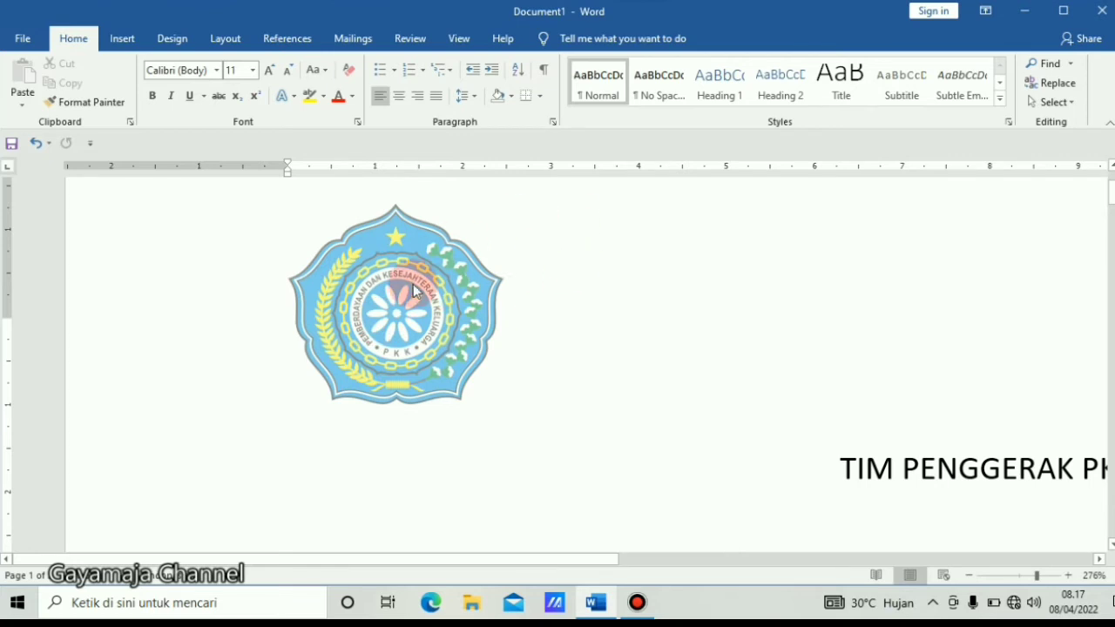
Step: View both pages side by side at 60% and compare the logo repeated in their headers
click(969, 575)
click(969, 575)
click(969, 575)
click(969, 575)
click(970, 575)
click(970, 575)
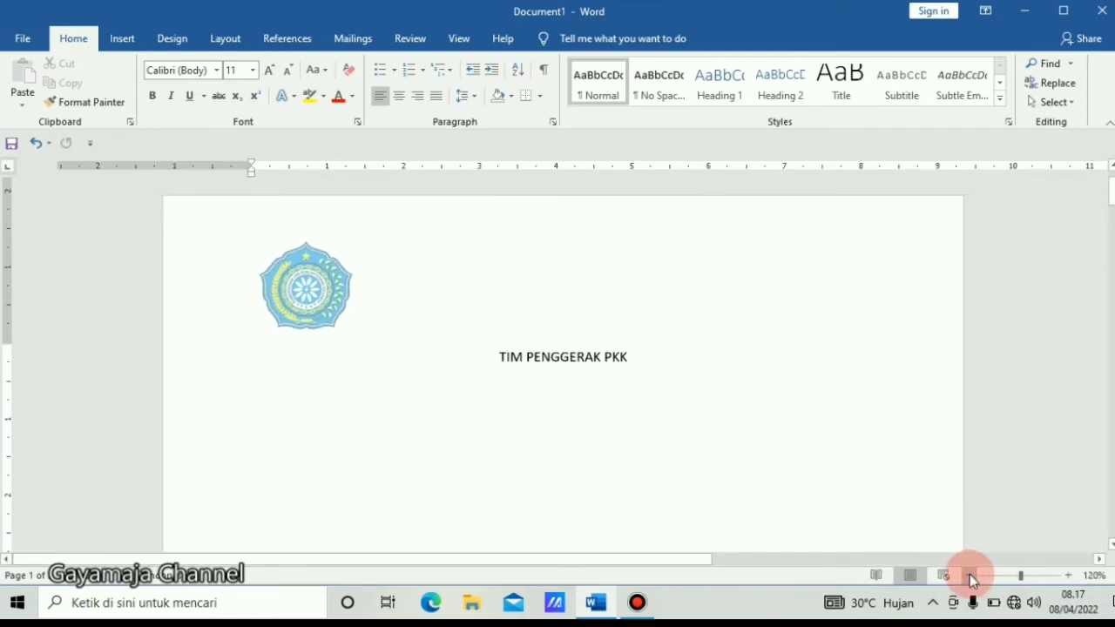
click(970, 575)
click(970, 575)
click(970, 575)
click(970, 575)
click(970, 575)
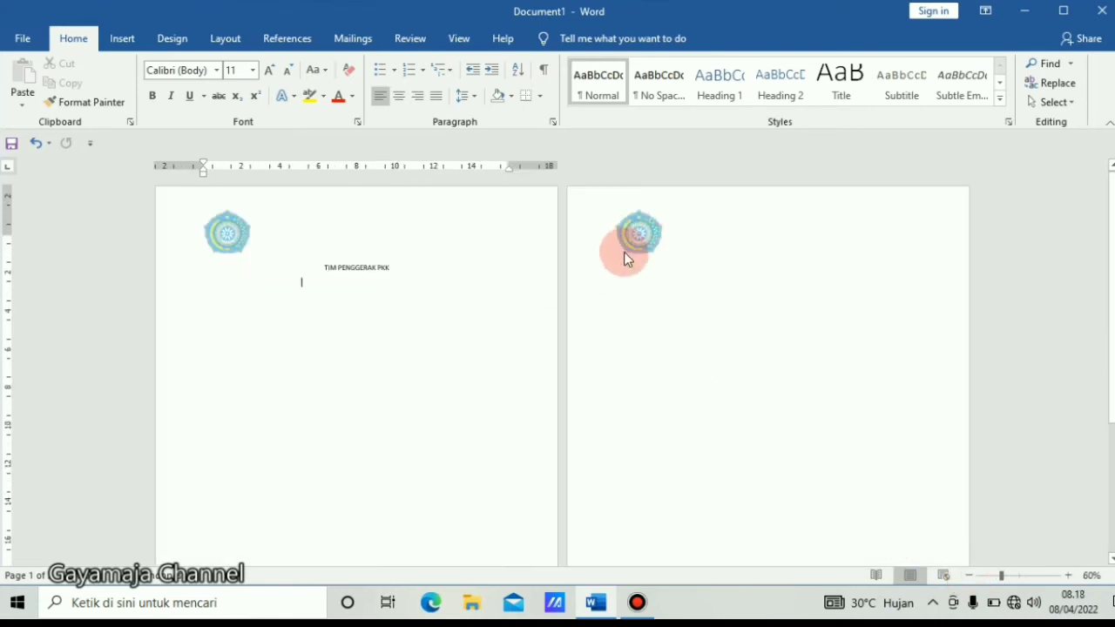
drag(629, 242, 643, 245)
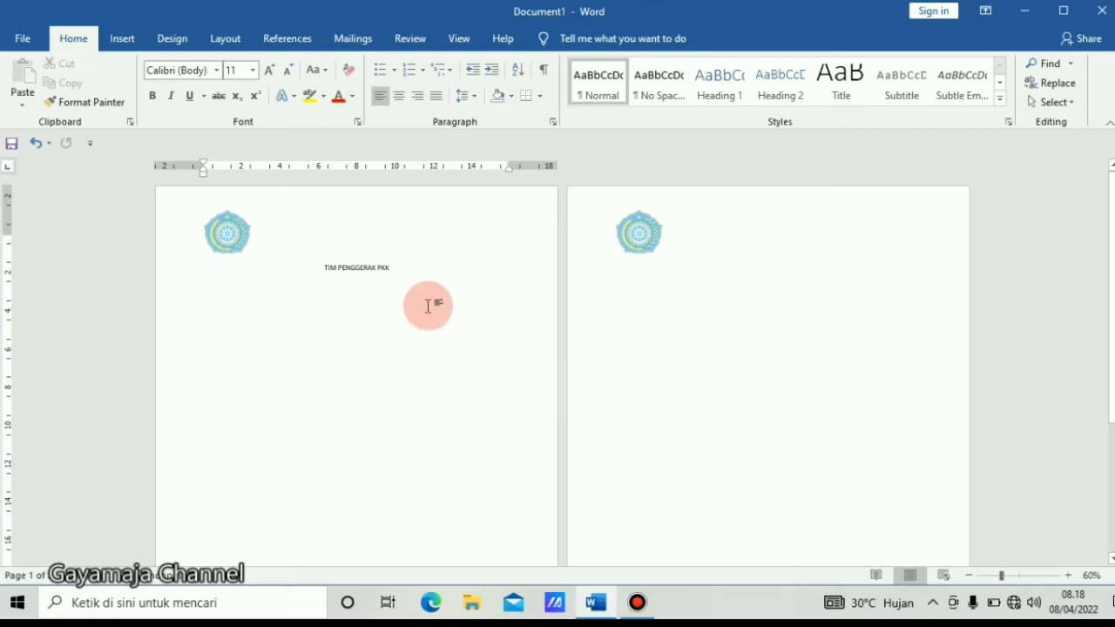
Step: Reopen the first page's header for editing at 100% zoom, with the cursor beside the logo
double_click(378, 226)
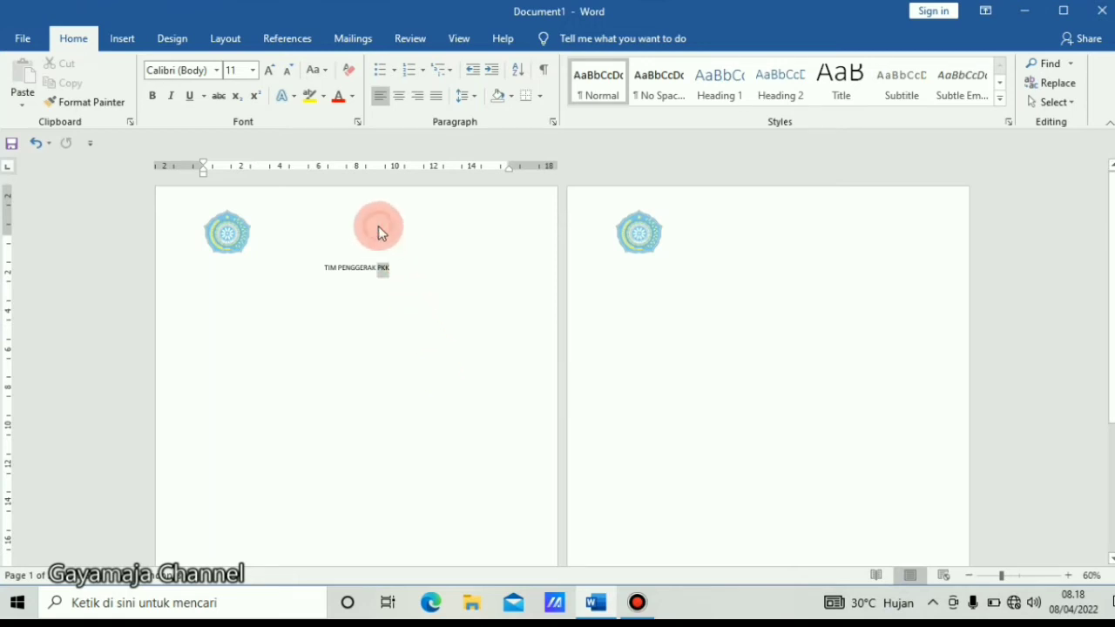
double_click(327, 218)
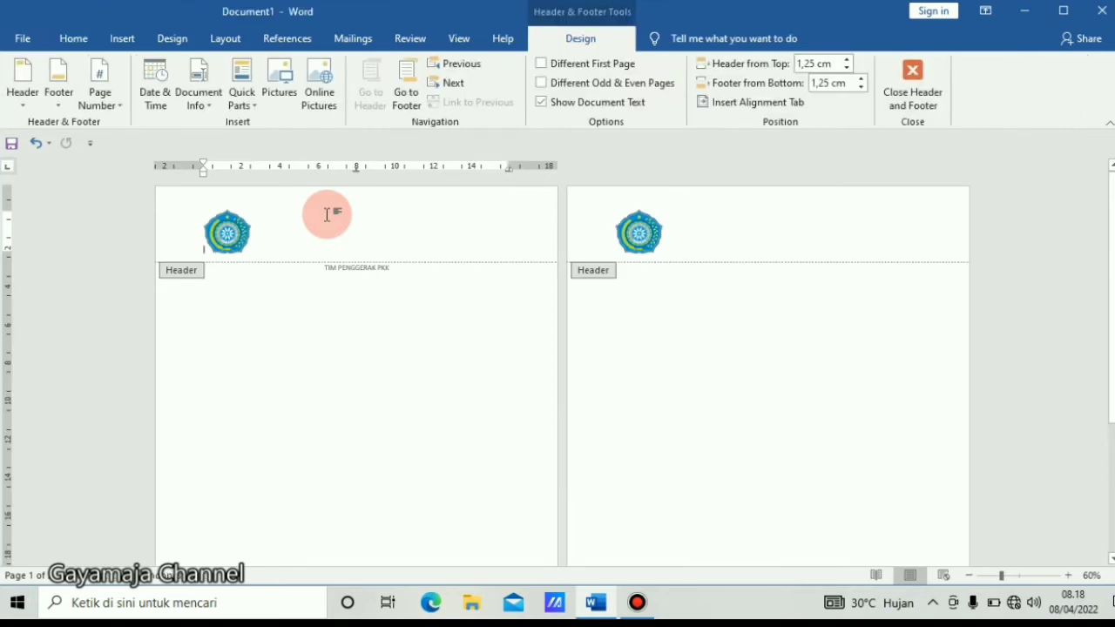
click(1068, 576)
click(1068, 576)
click(1068, 576)
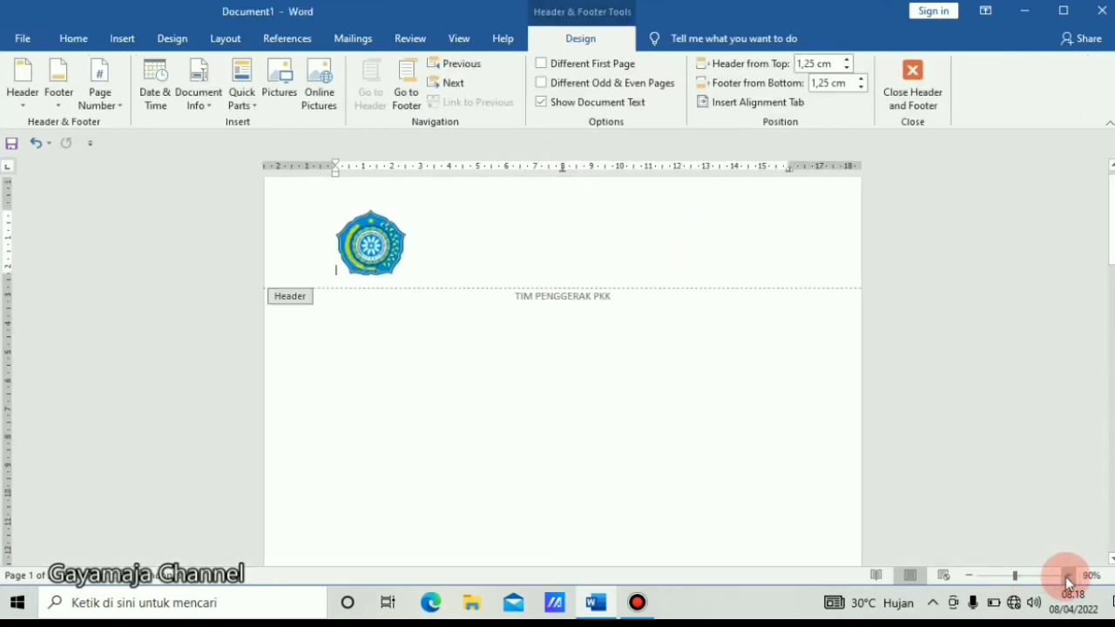
click(1068, 576)
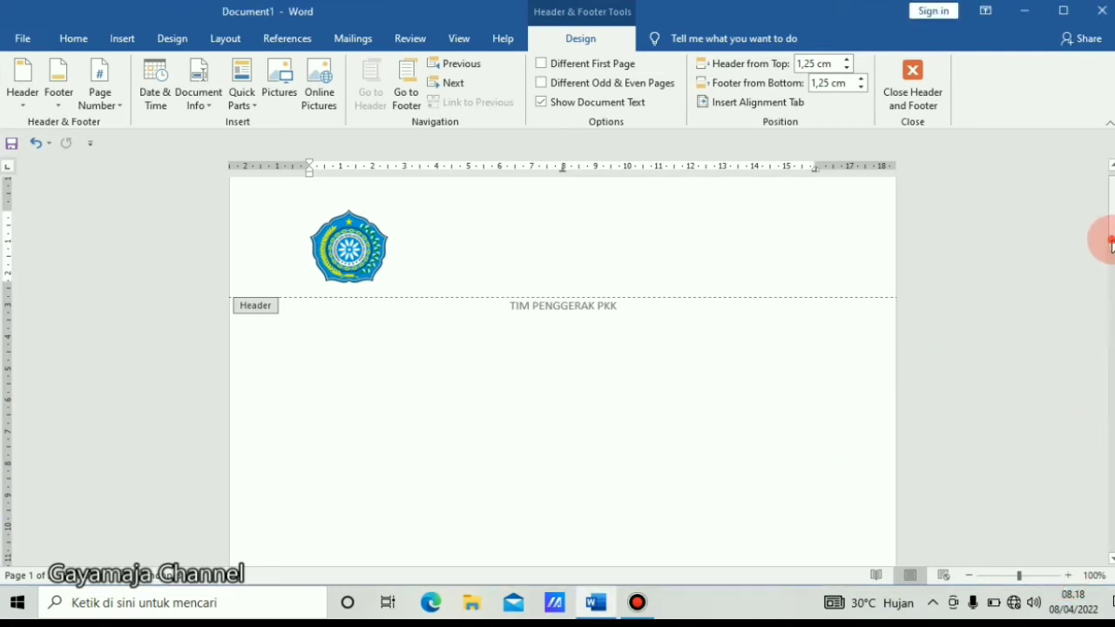
drag(1111, 244, 1112, 195)
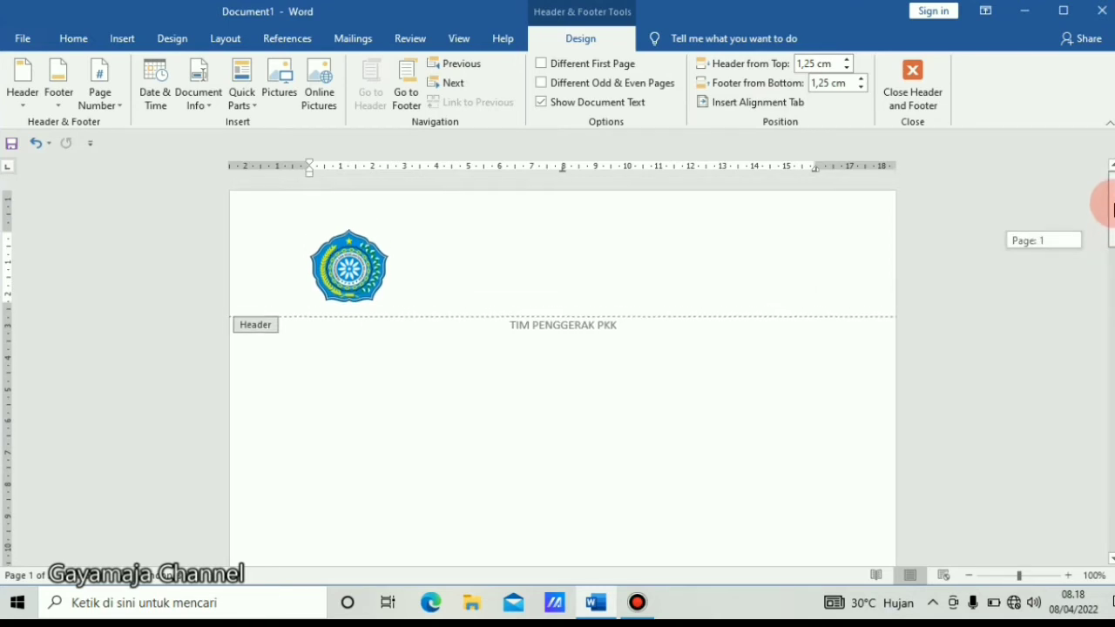
click(452, 262)
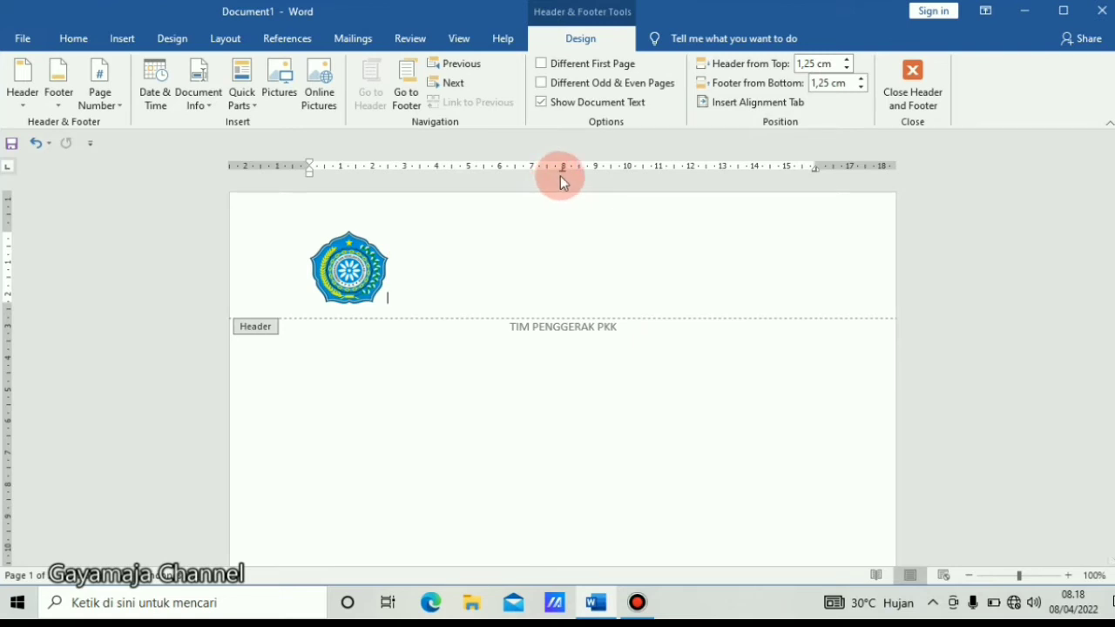
Step: Set the header logo's text wrapping to In Front of Text and deselect it
click(358, 271)
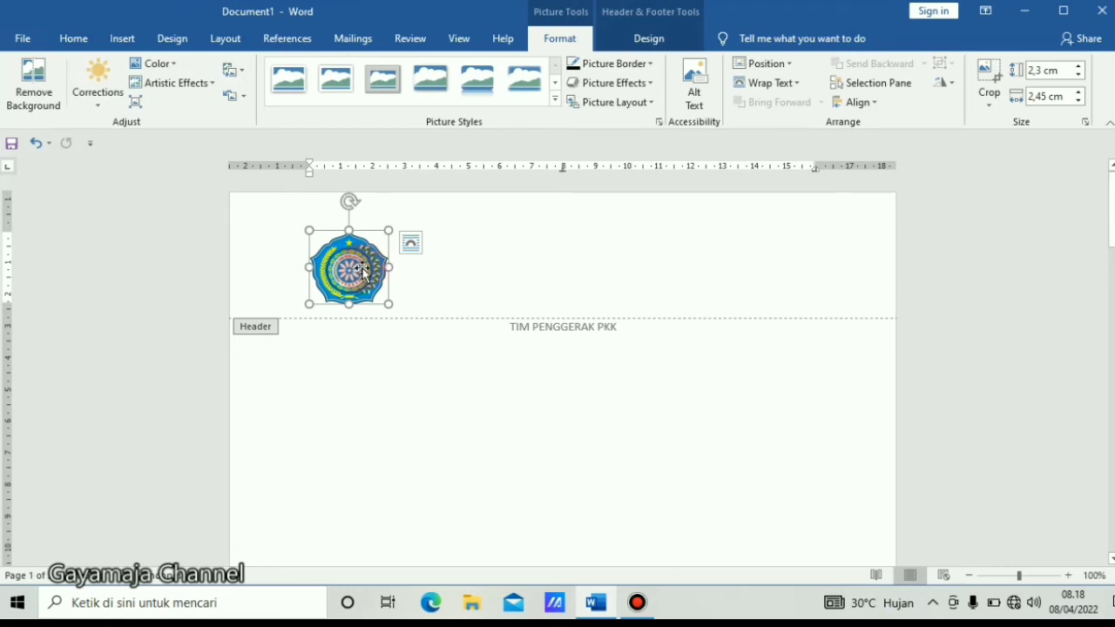
click(761, 92)
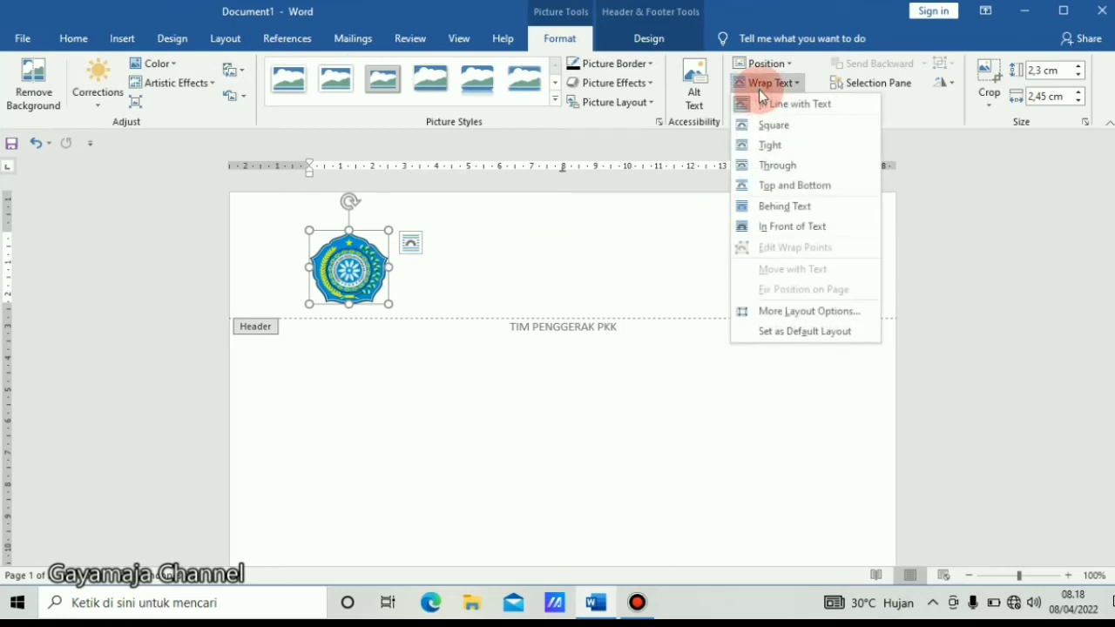
click(808, 227)
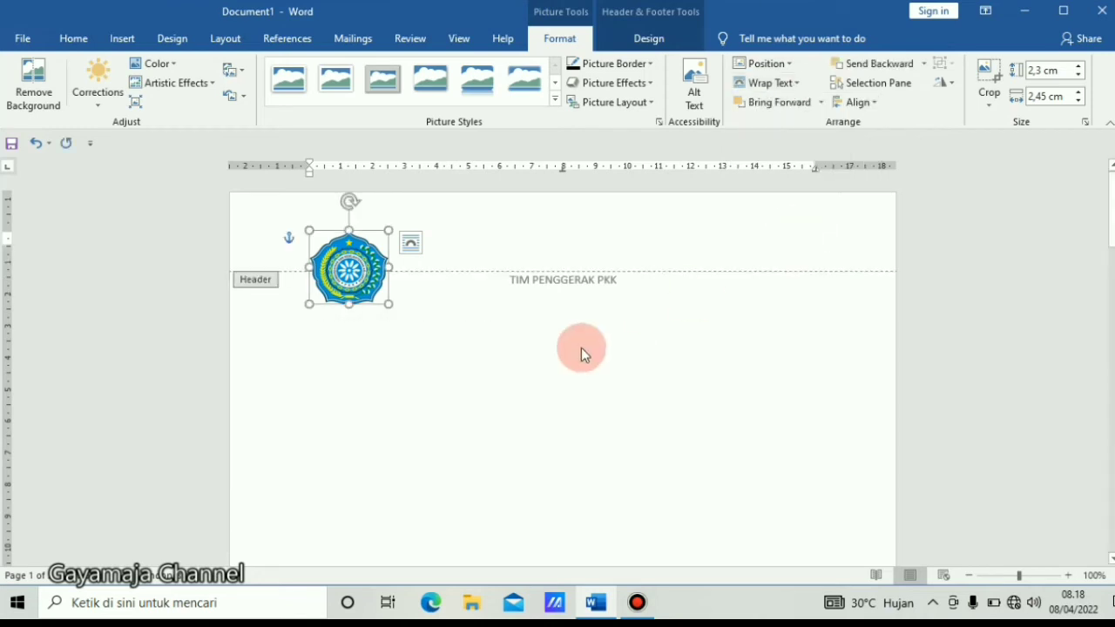
click(460, 249)
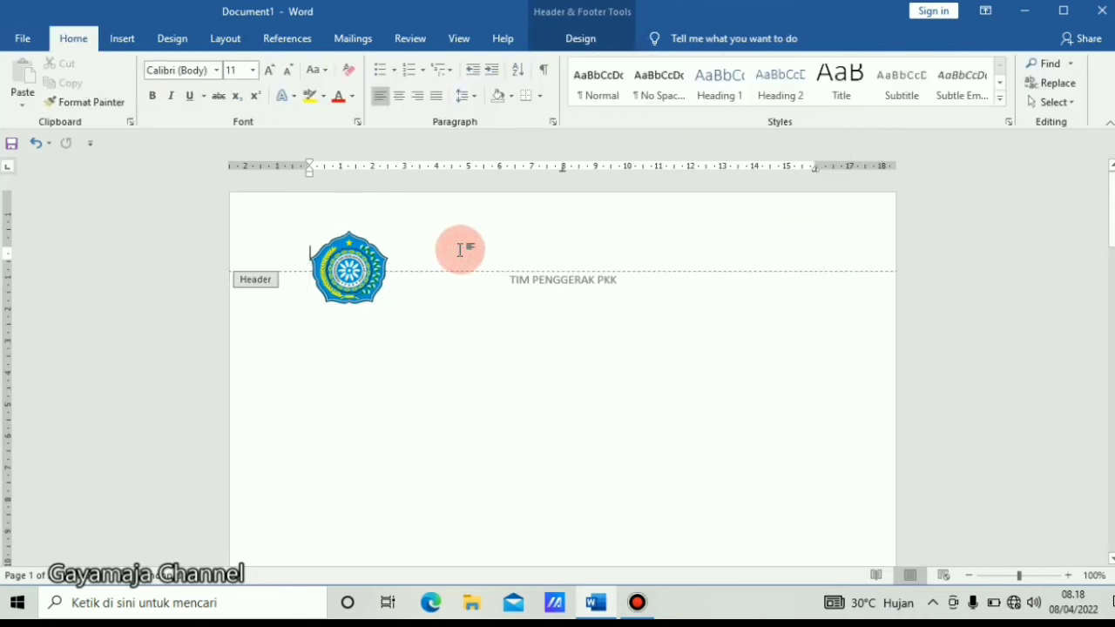
Step: Add a second line to the header, move the logo up slightly and place the cursor in the first line
click(362, 225)
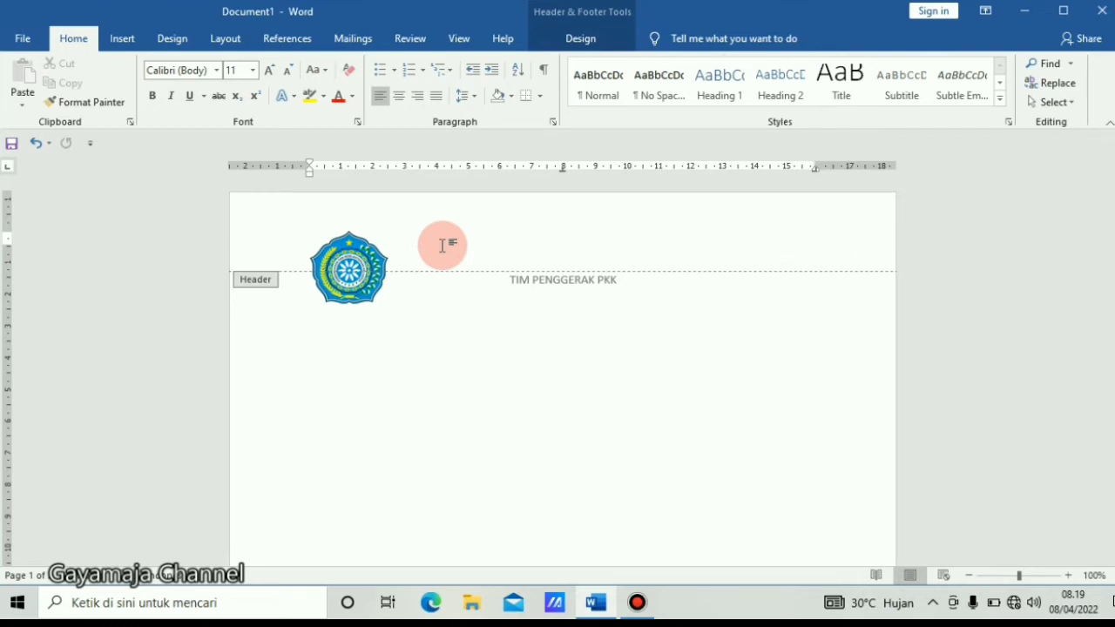
key(Return)
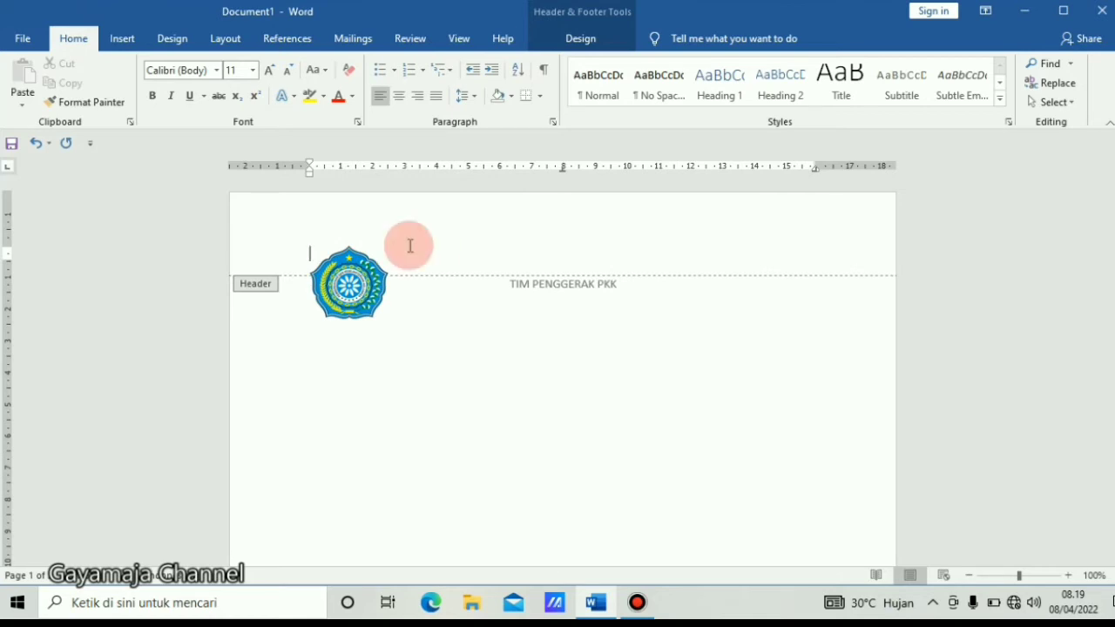
drag(338, 265, 340, 253)
click(451, 241)
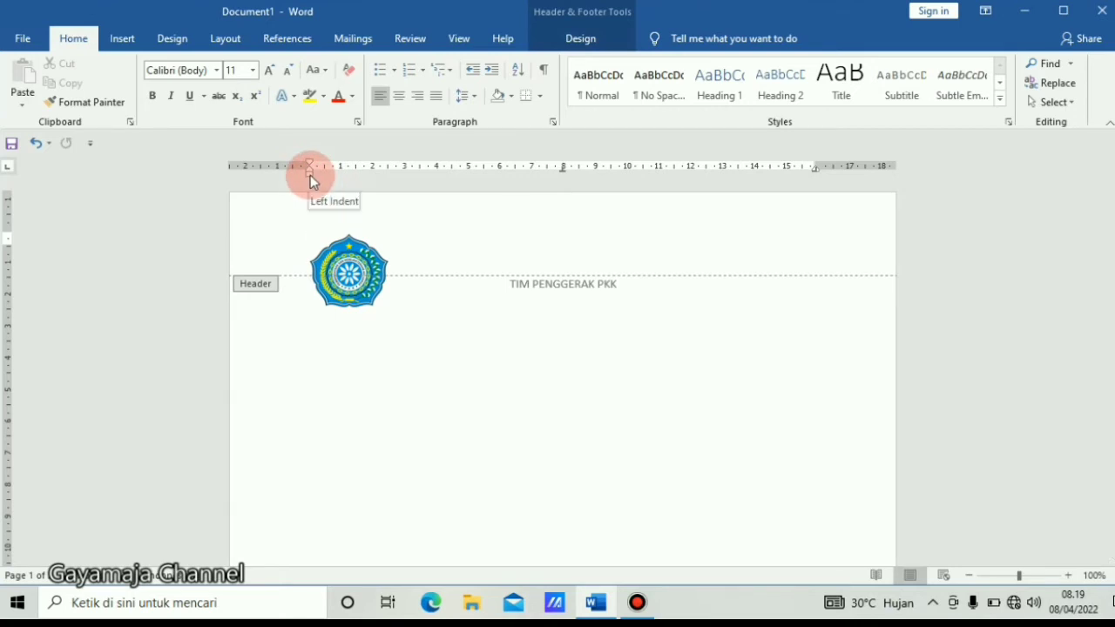
Step: Set the header text's left indent to about 2.7 cm and enter "TIM PENGGERAK PKK" as its first line
drag(310, 175, 396, 178)
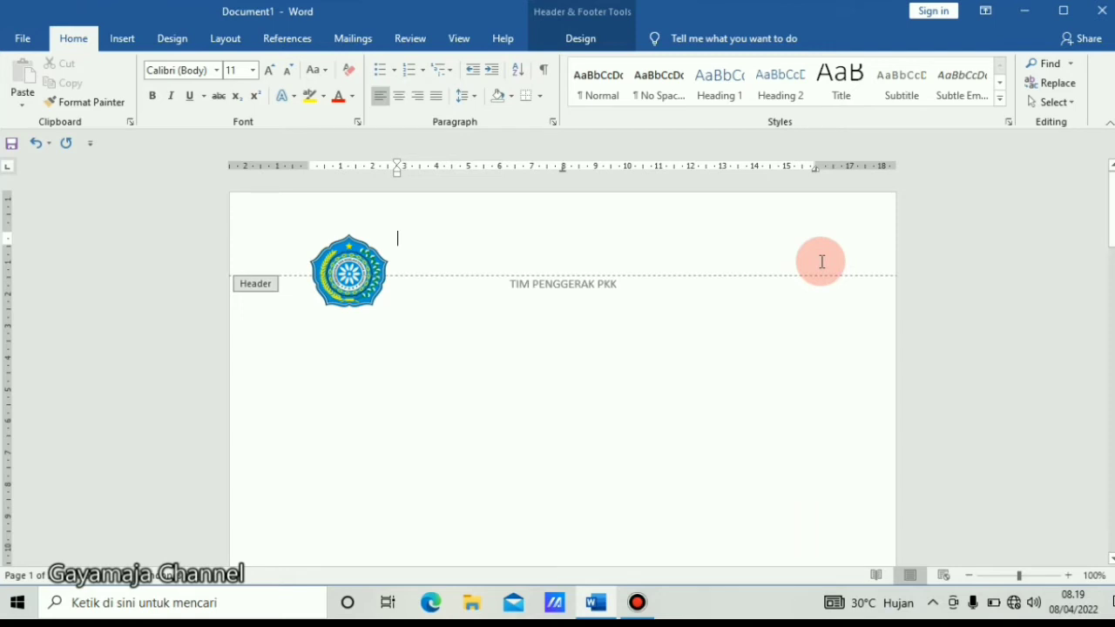
text(TIM PENG)
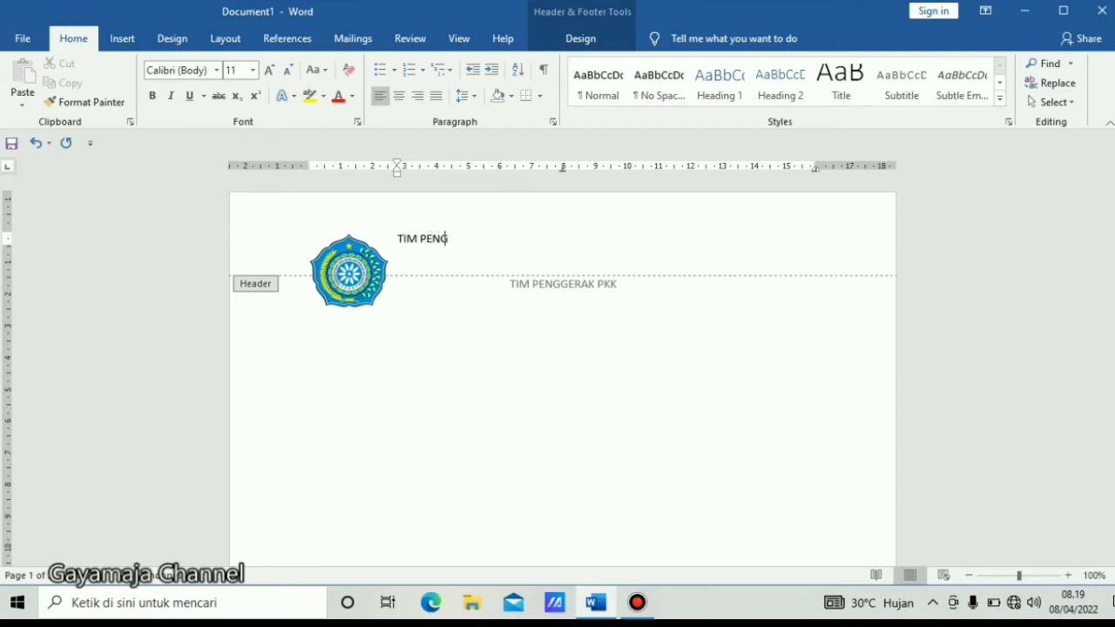
text(ER)
key(BackSpace)
key(BackSpace)
text(GERAK PKK)
key(Return)
Step: Enter "DESA LUHUR BUDI KECAMATAN KALUHURAN KABUPATEN KOMIKA" as the second header line, followed by an "Alamat :" line with the organization's street address
text(DE)
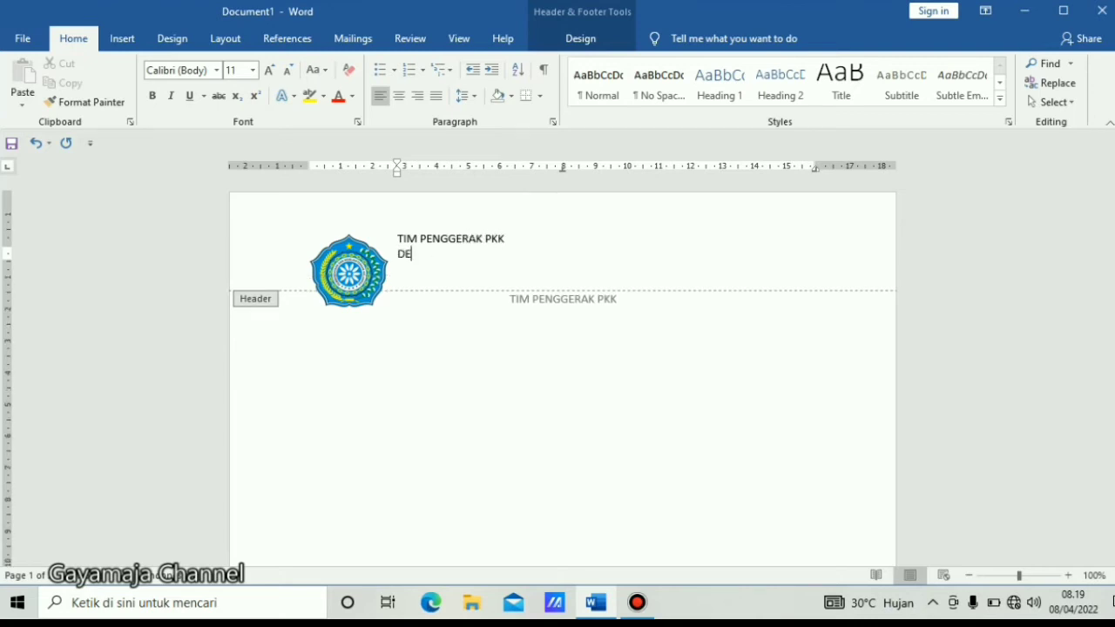
text(SA LUHUR BUDI KECAMATAN KALUHURAN )
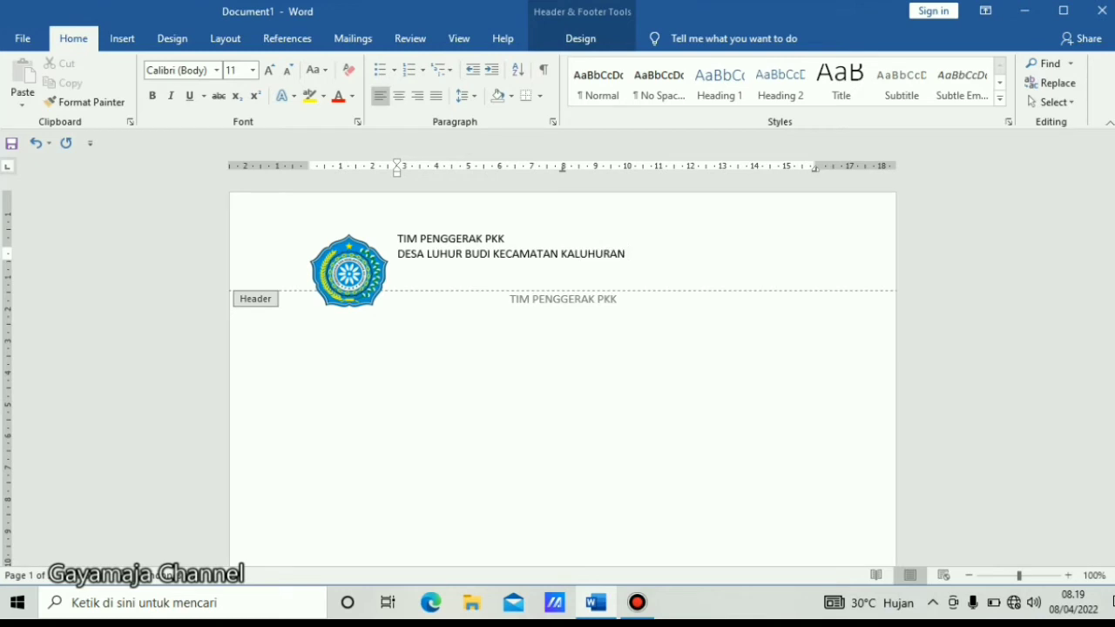
text(KABUPATEN KOMIKA)
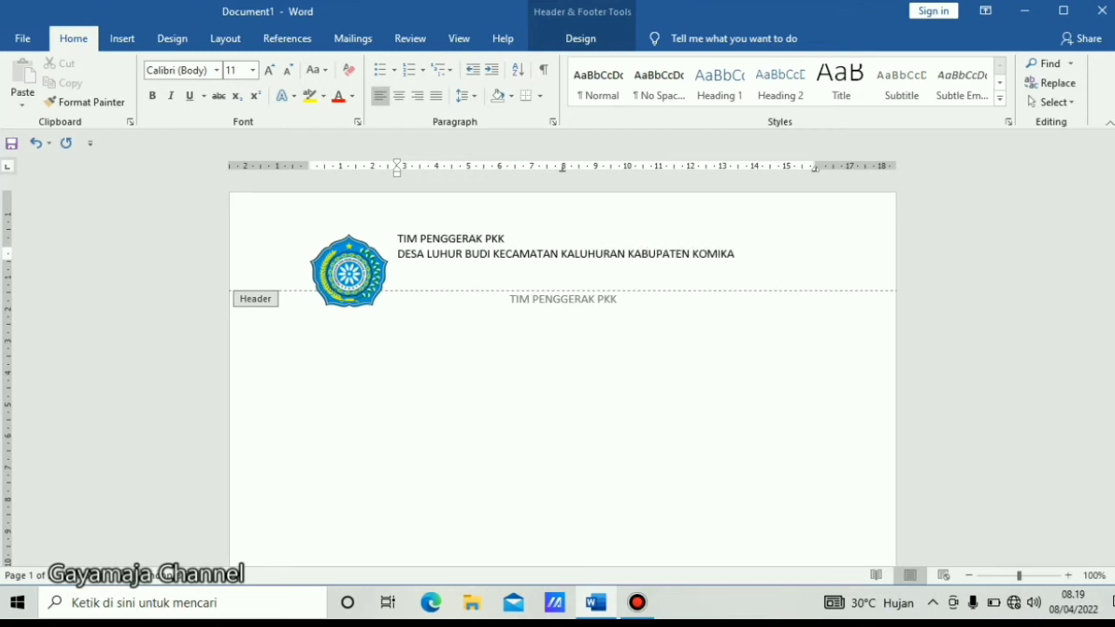
key(Return)
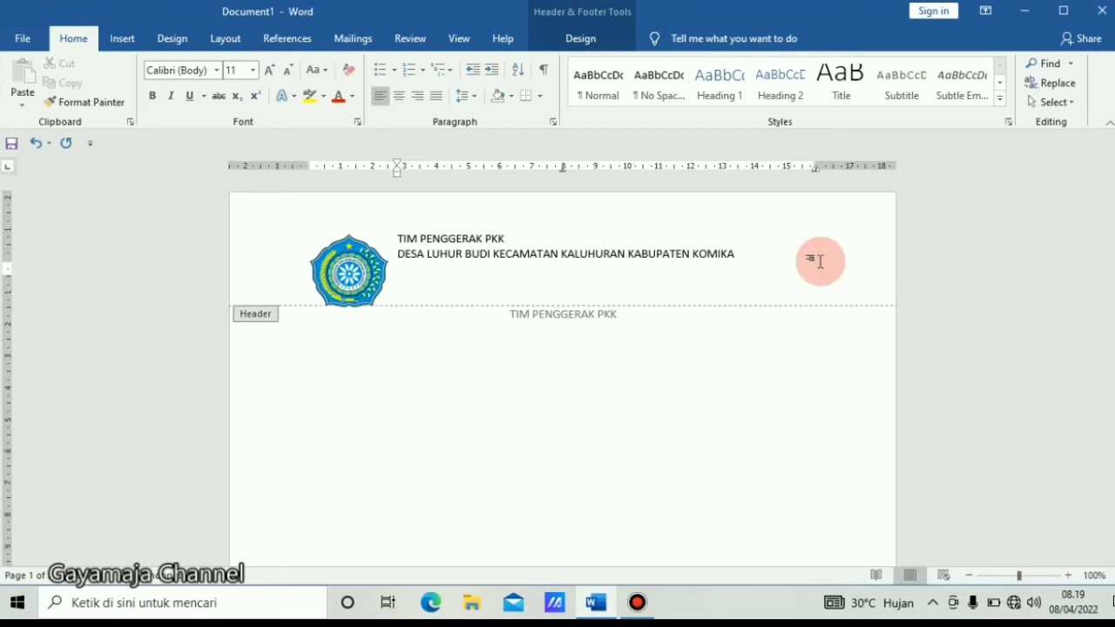
text(Alamat : jalan kemerdekaa)
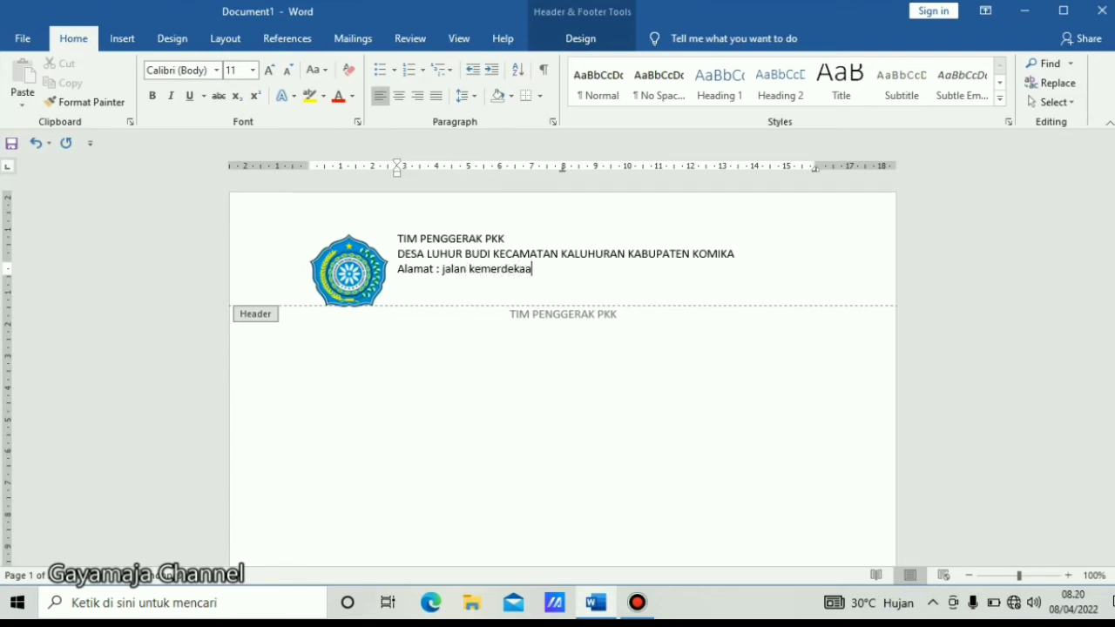
text(n no 23)
Step: Enlarge the header's organization name and village lines to 15 pt, leaving out the address line
key(Up)
key(ctrl+Left)
key(ctrl+Left)
key(ctrl+Left)
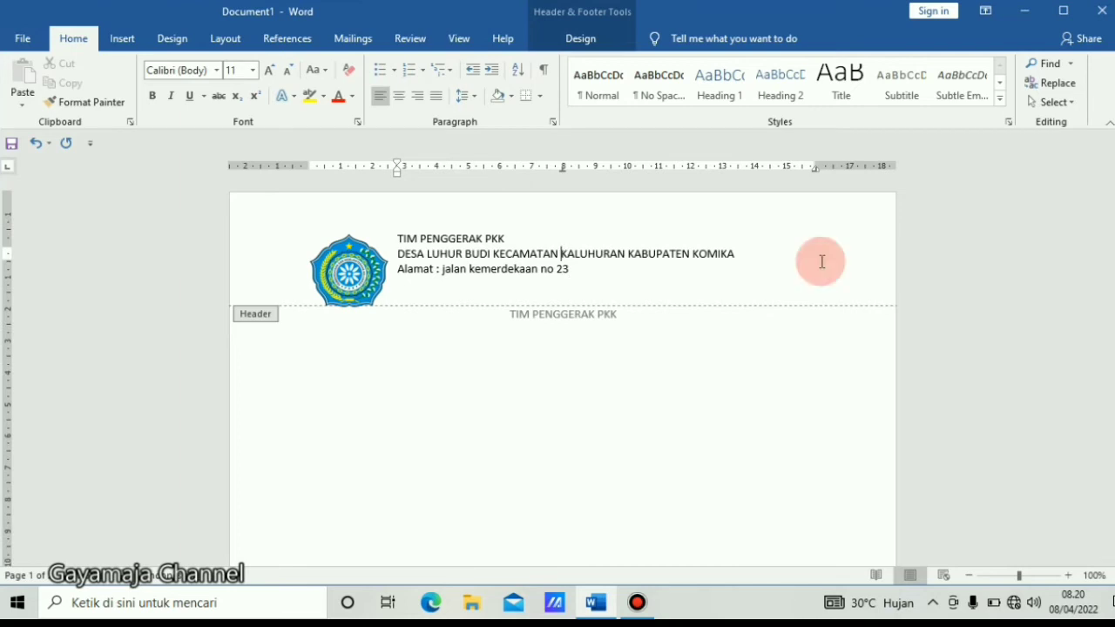
key(ctrl+Left)
key(Up)
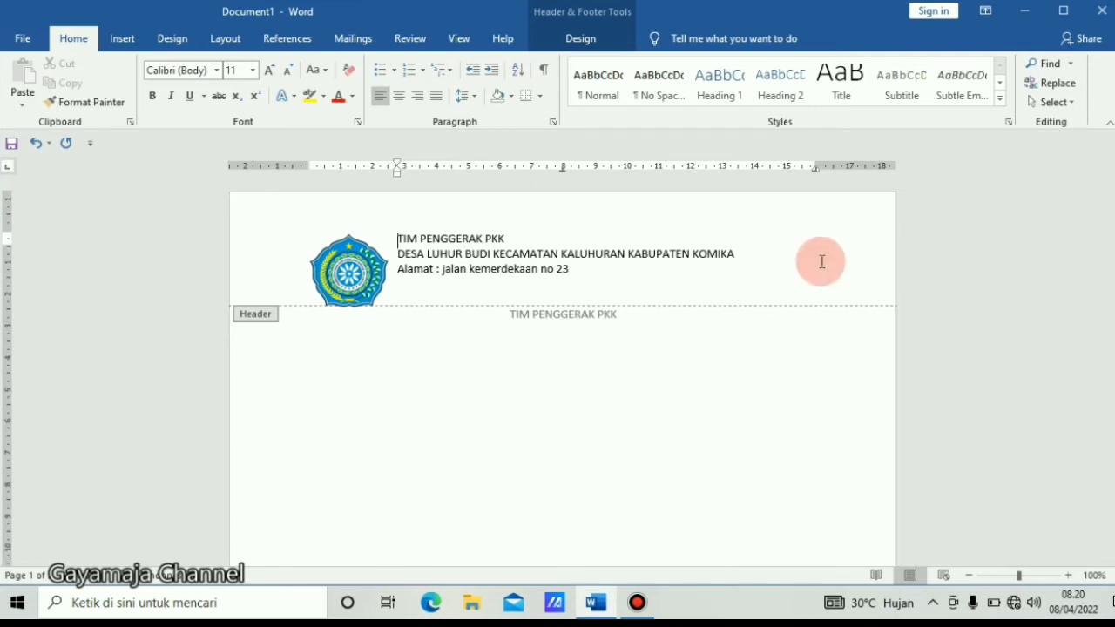
key(shift+Down)
key(shift+Down)
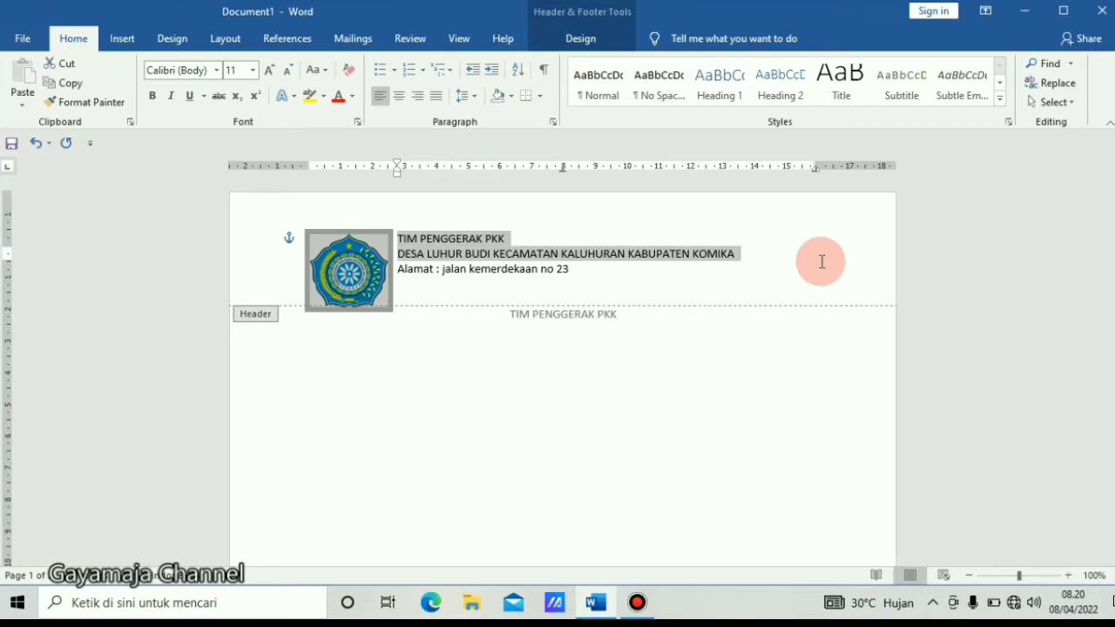
key(ctrl+bracketright)
key(ctrl+bracketright)
key(ctrl+bracketright)
key(ctrl+bracketright)
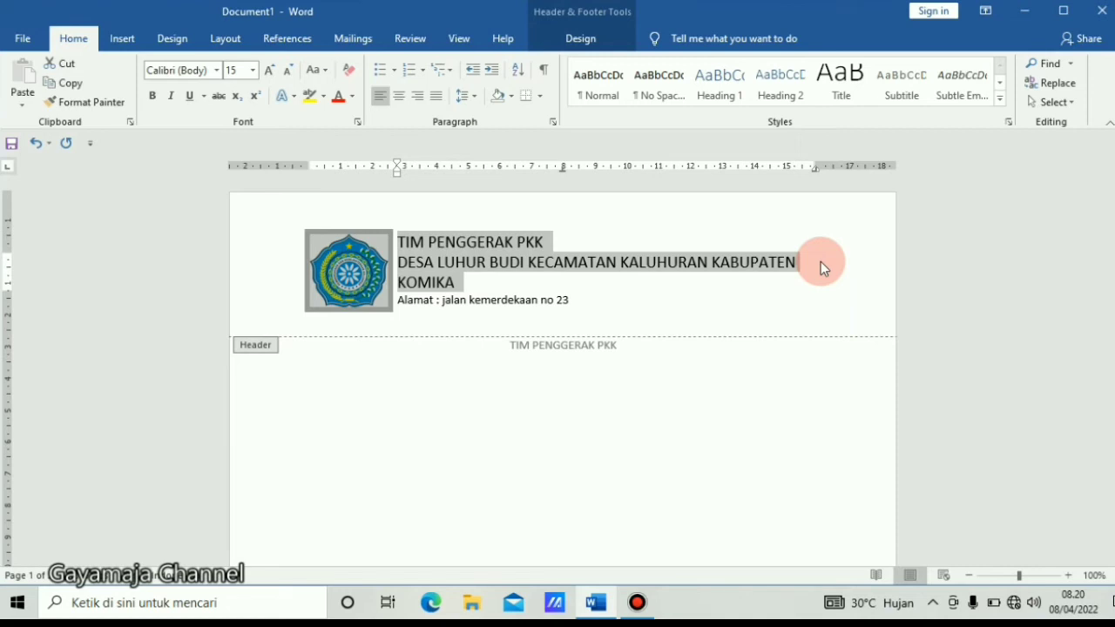
key(Left)
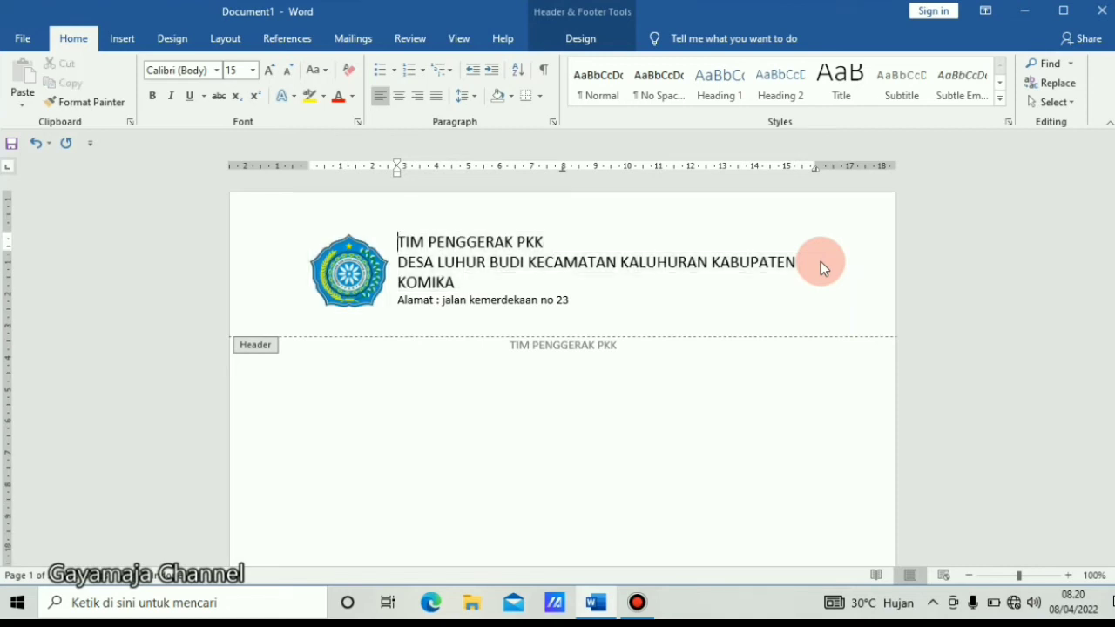
Step: Reduce the header's village line, "DESA LUHUR BUDI KECAMATAN KALUHURAN KABUPATEN KOMIKA", to 13 pt so it fits on one line
key(Down)
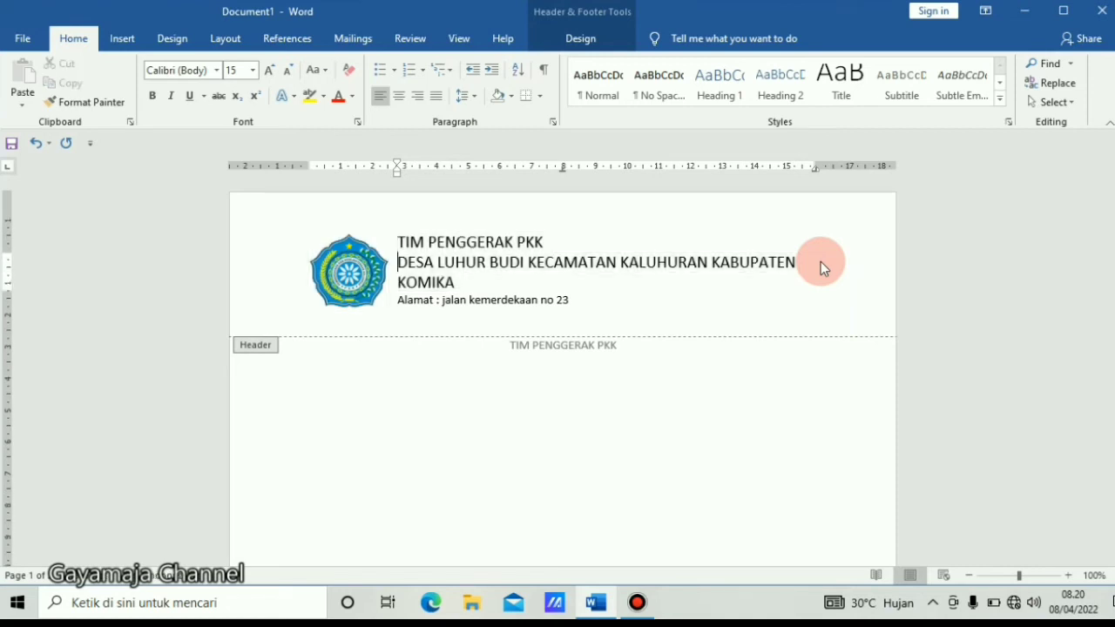
key(shift+Down)
key(shift+Down)
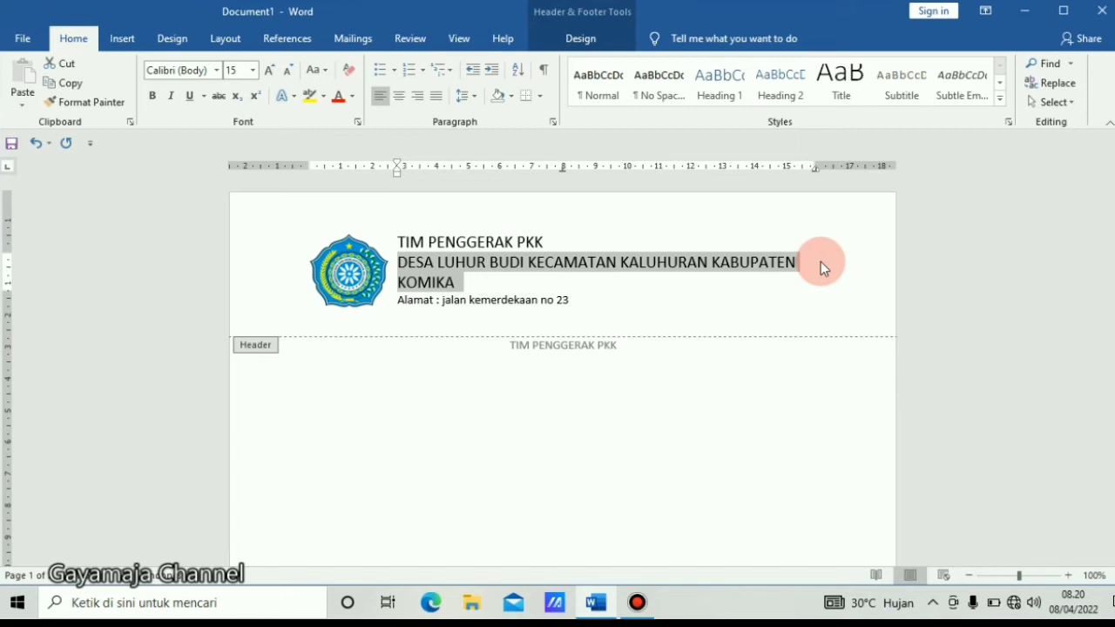
key(ctrl+bracketleft)
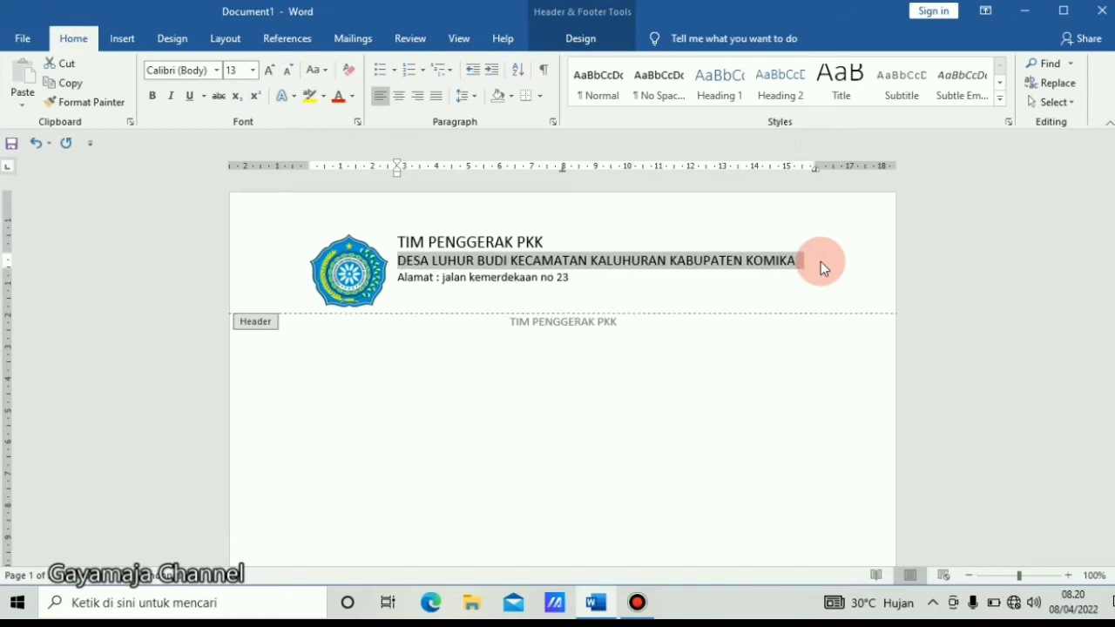
Step: Enlarge the header's first line, "TIM PENGGERAK PKK", to 17 pt
key(Up)
key(shift+Down)
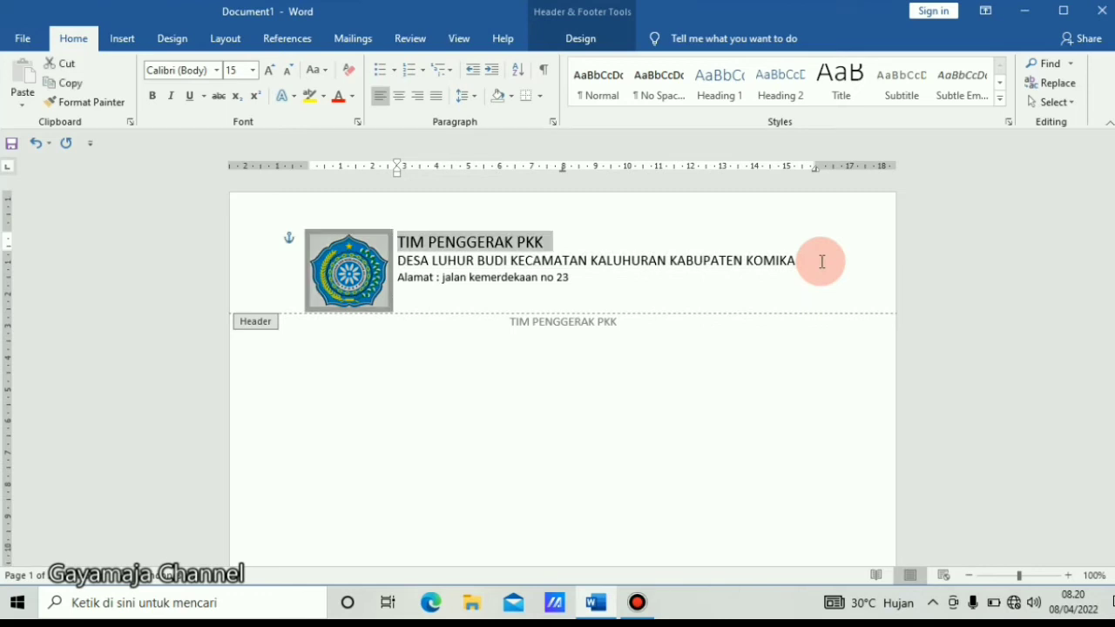
key(ctrl+bracketright)
key(ctrl+bracketright)
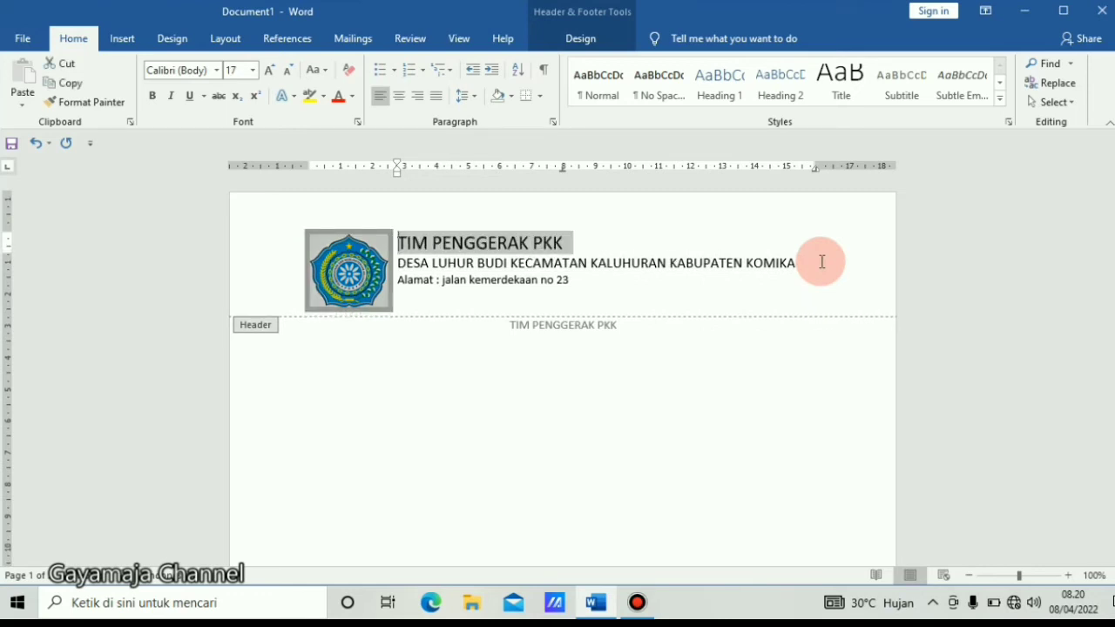
Step: Try the header's village line at 14 and 15 pt and return it to 13 pt
key(Down)
key(Left)
key(Left)
key(Left)
key(Left)
key(Left)
key(Left)
key(Left)
key(Left)
key(Left)
key(Left)
key(Left)
key(Left)
key(Left)
key(ctrl+Left)
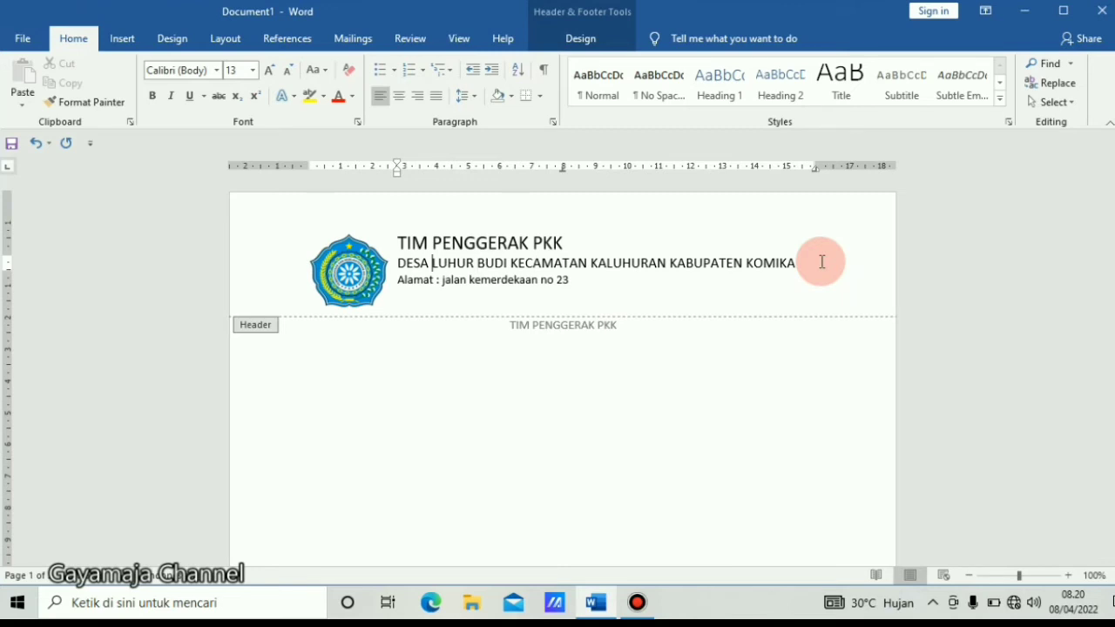
key(ctrl+Left)
key(shift+End)
key(ctrl+bracketright)
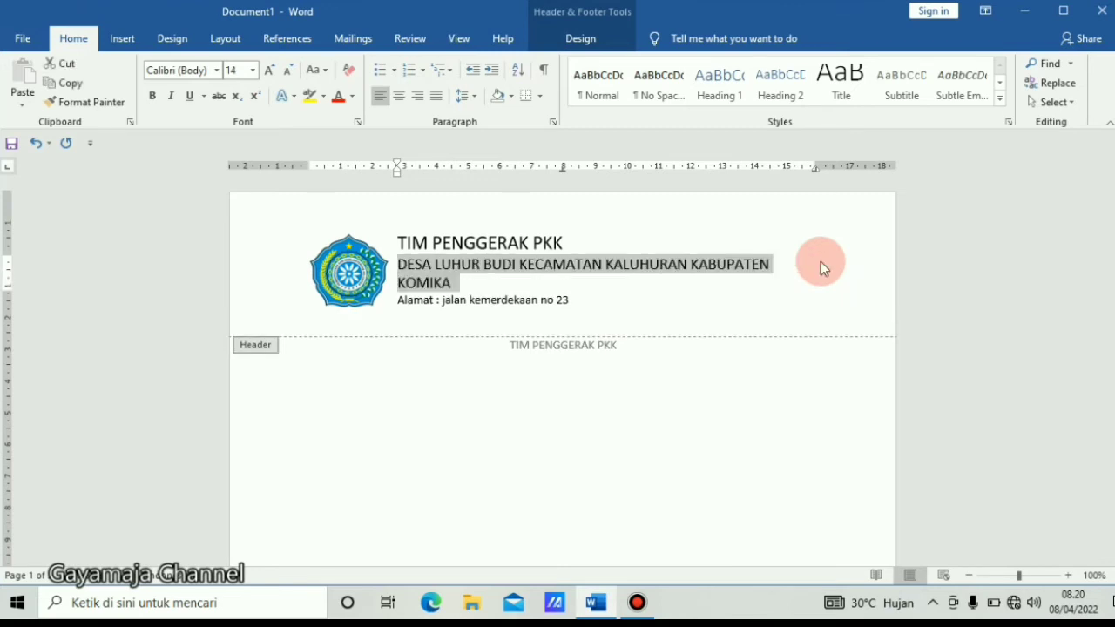
key(ctrl+bracketright)
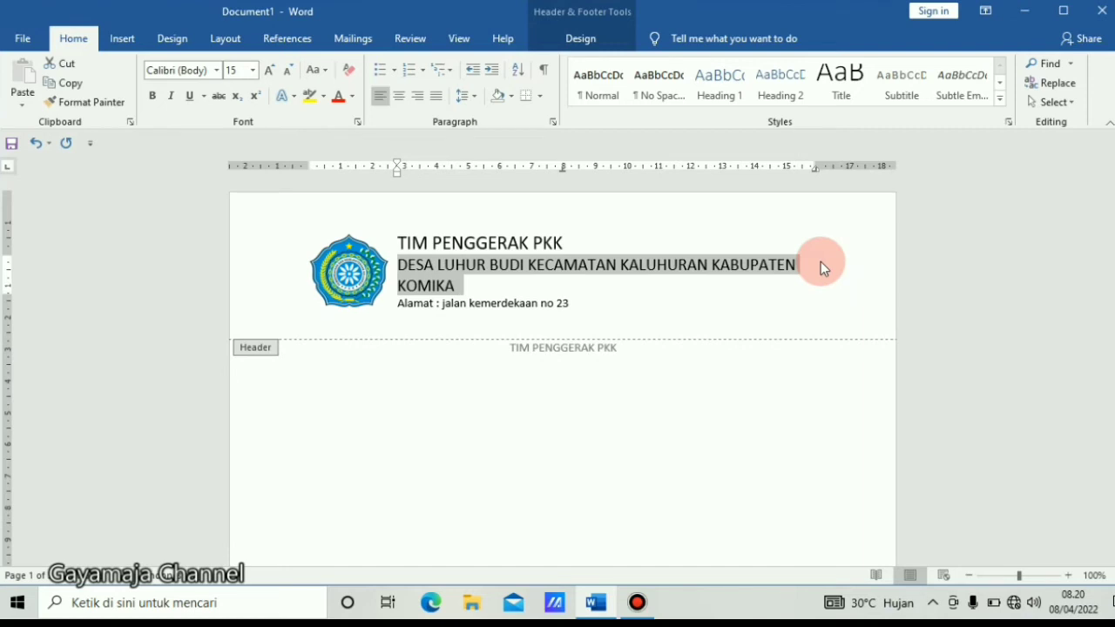
key(ctrl+bracketleft)
key(ctrl+bracketleft)
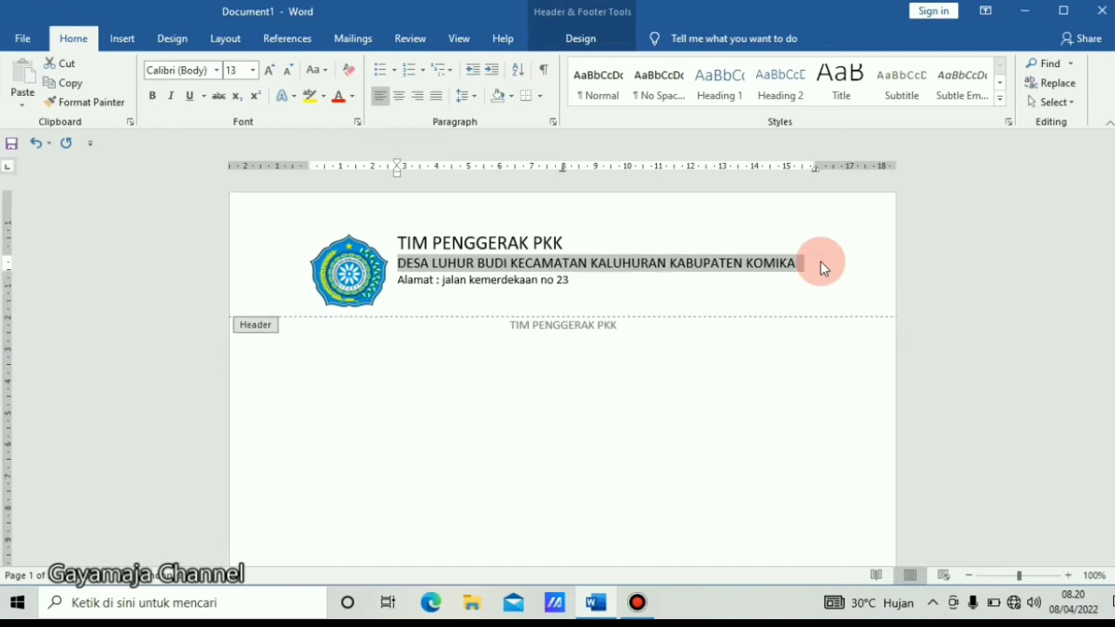
Step: Enlarge the "TIM PENGGERAK PKK" line in the header to 21 pt
key(Up)
key(shift+End)
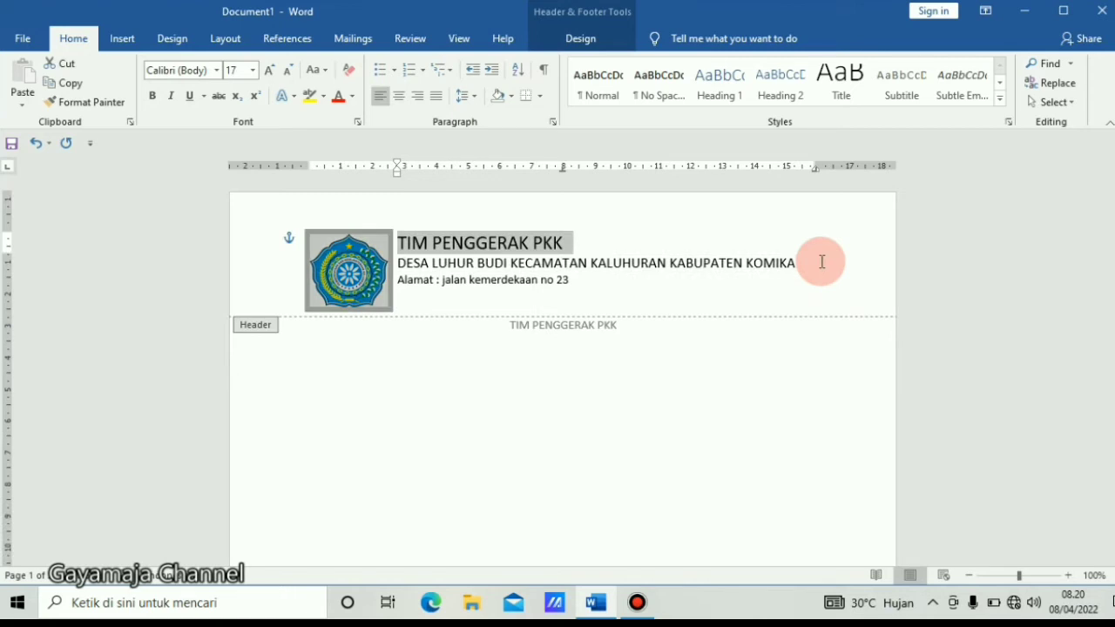
key(ctrl+bracketright)
key(ctrl+bracketright)
key(ctrl+bracketright)
key(ctrl+bracketright)
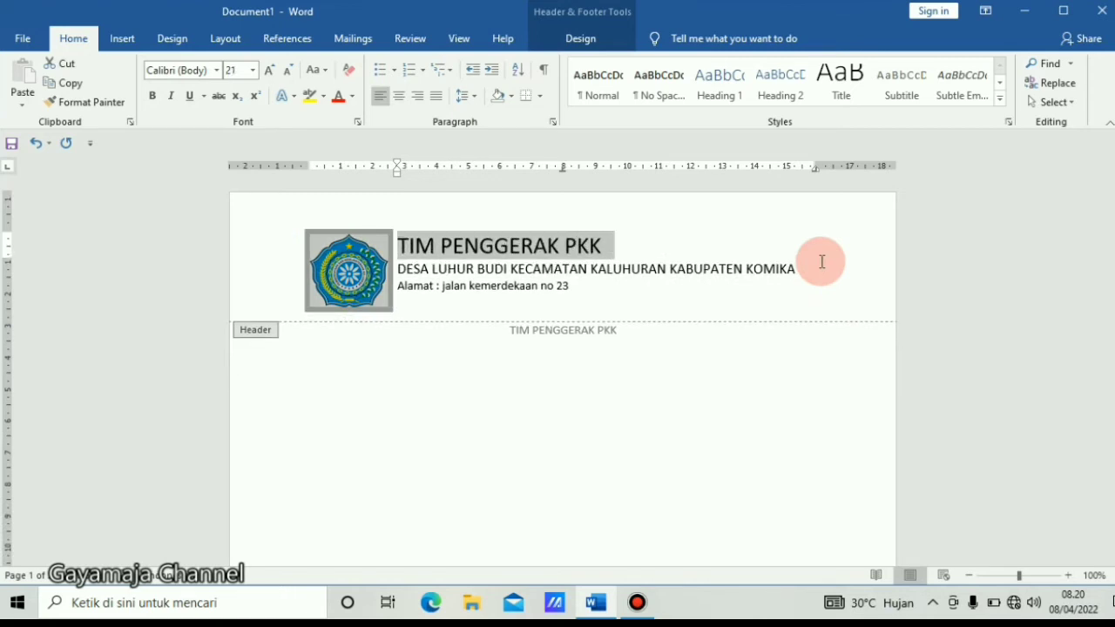
key(Right)
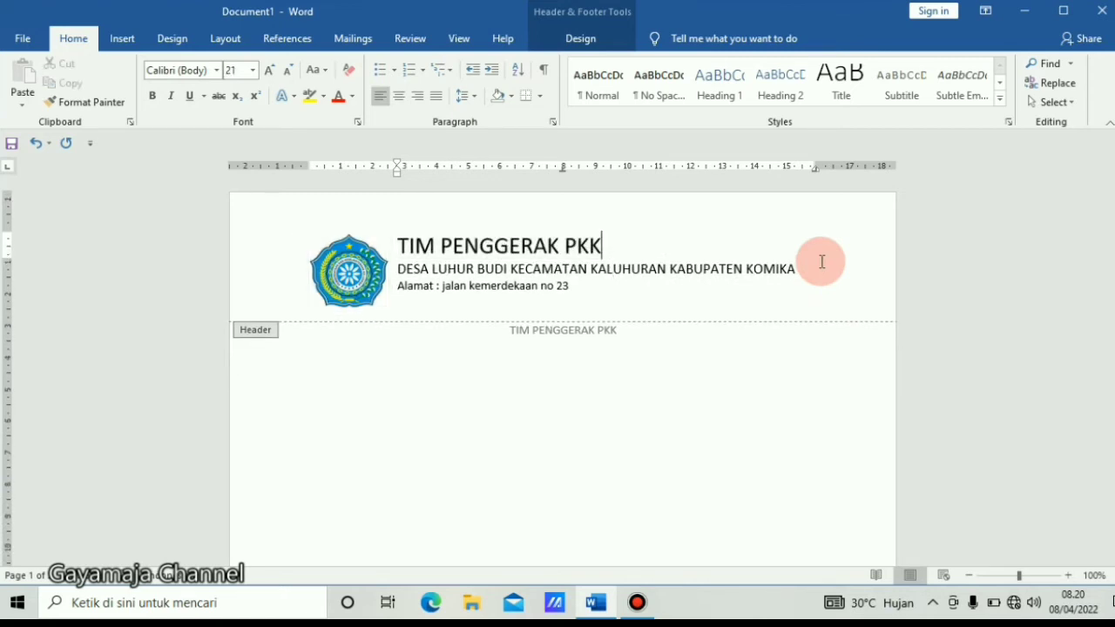
Step: Apply 1.5 line spacing to all three header text lines and shift the logo down slightly beside them
key(Left)
key(Left)
key(Left)
key(ctrl+Left)
key(ctrl+Left)
key(shift+End)
key(shift+Down)
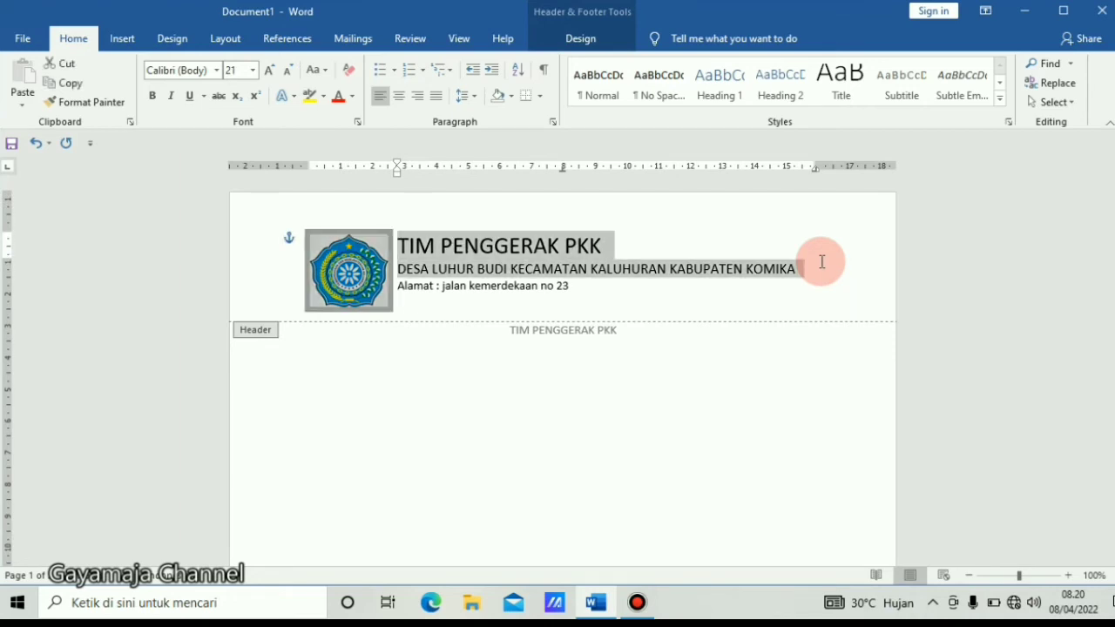
key(shift+Down)
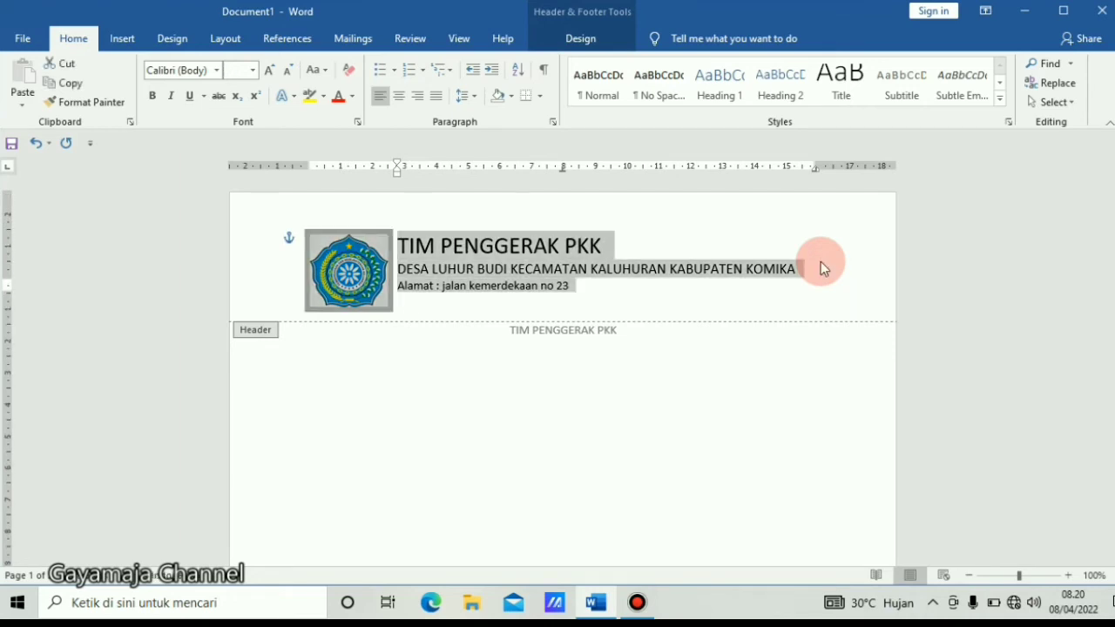
key(ctrl+5)
key(Down)
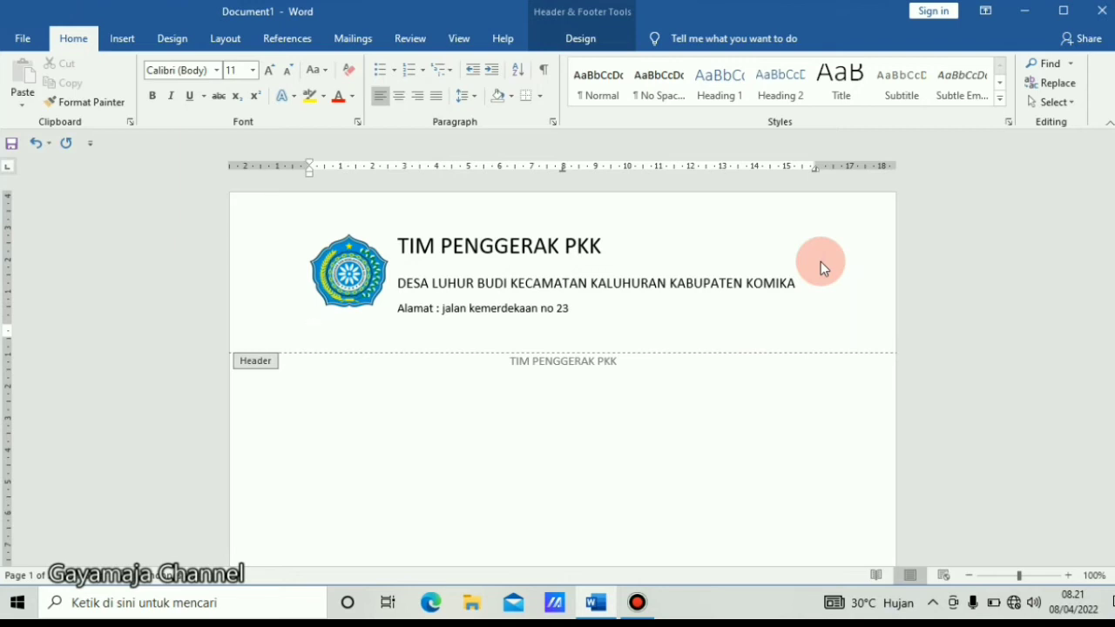
drag(373, 277, 370, 281)
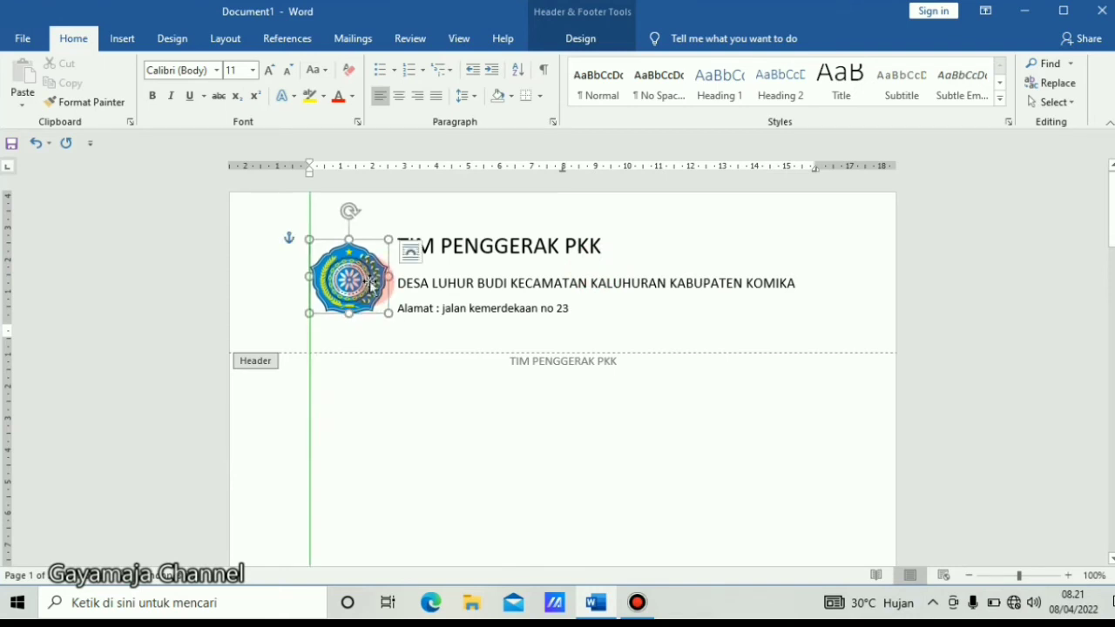
Step: Center the organization name, village and address lines in the header
click(609, 320)
key(Up)
key(Up)
key(ctrl+Left)
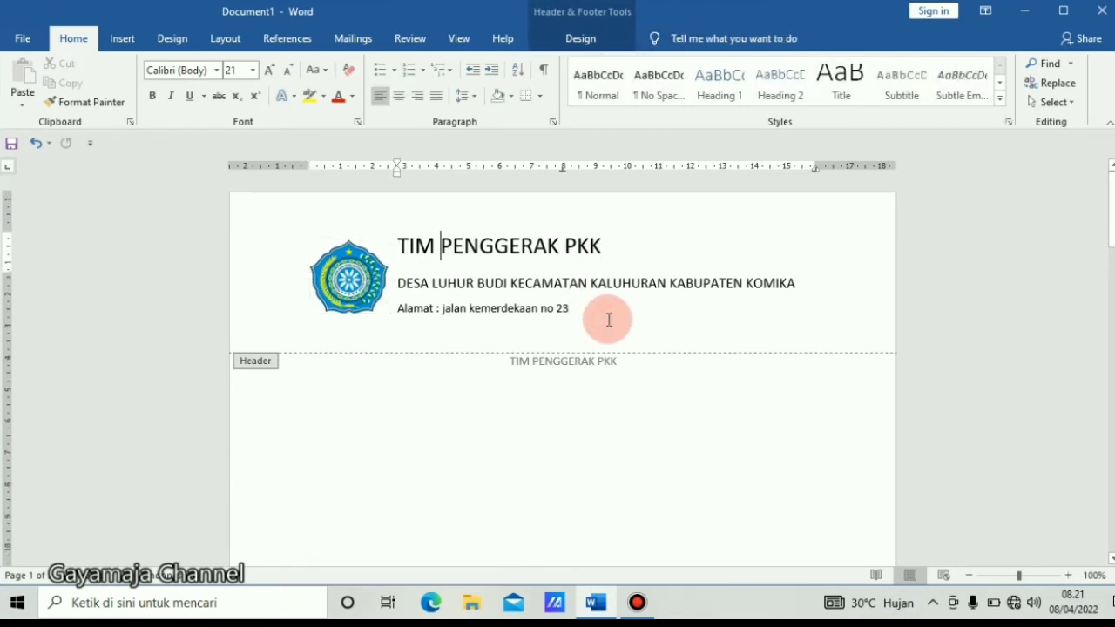
key(Home)
key(shift+Down)
key(shift+Down)
key(shift+Down)
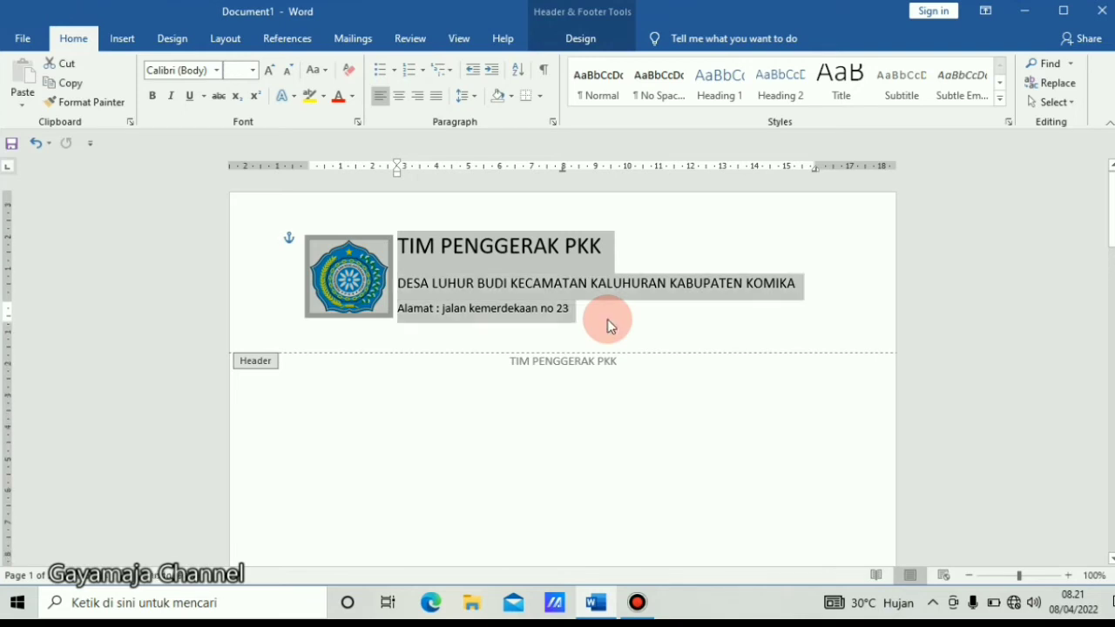
key(ctrl+e)
key(Right)
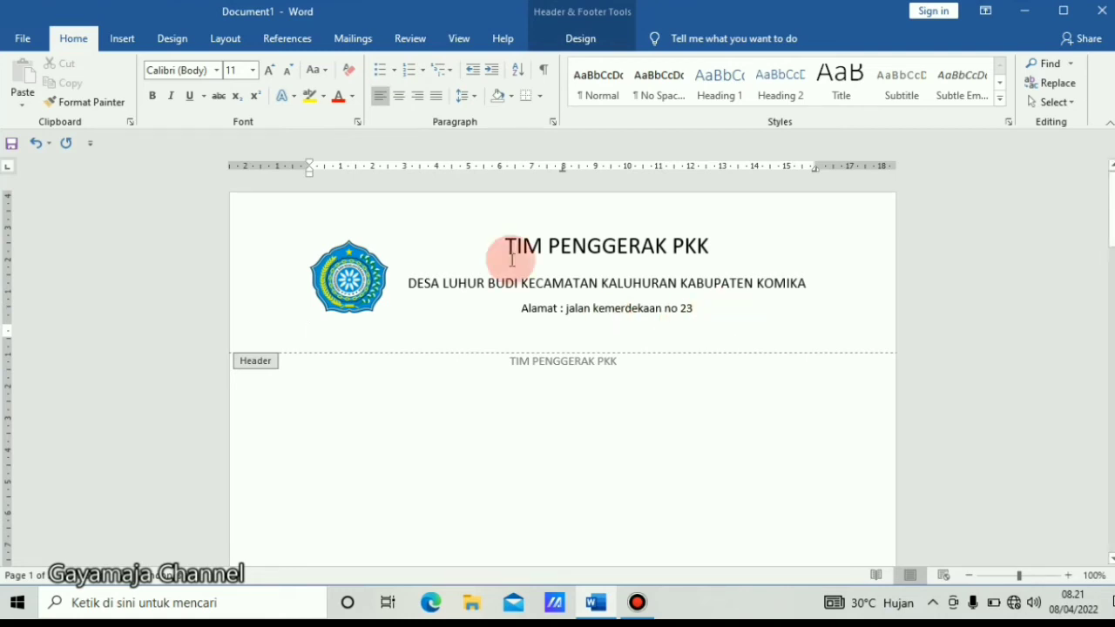
Step: Make the organization name and village lines bold, leaving out the address line
click(571, 251)
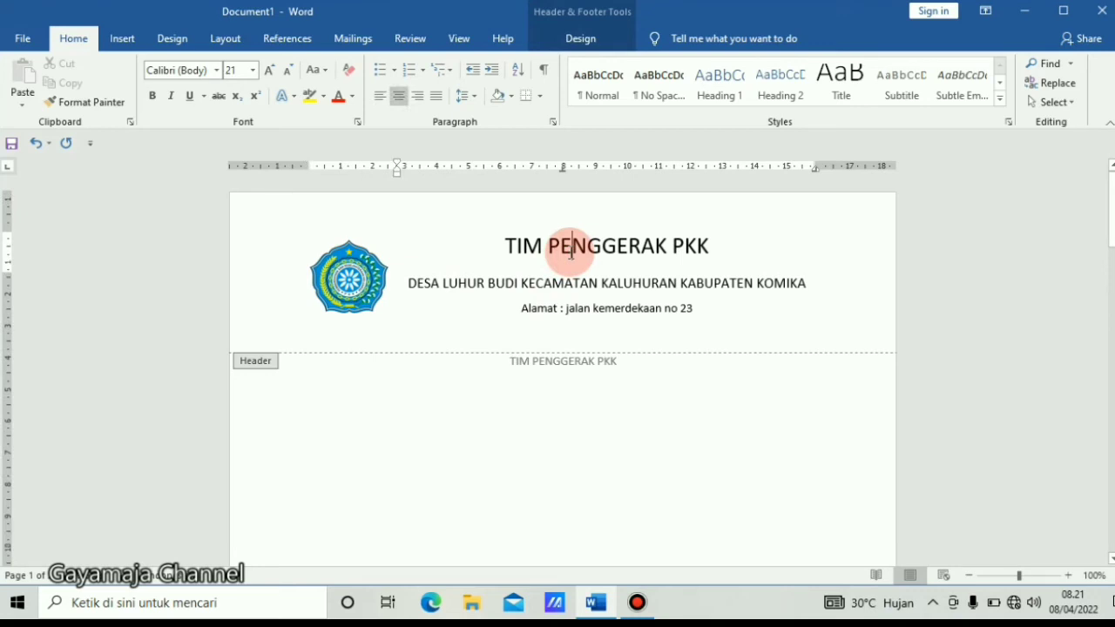
key(Home)
key(shift+Down)
key(shift+Down)
key(shift+Down)
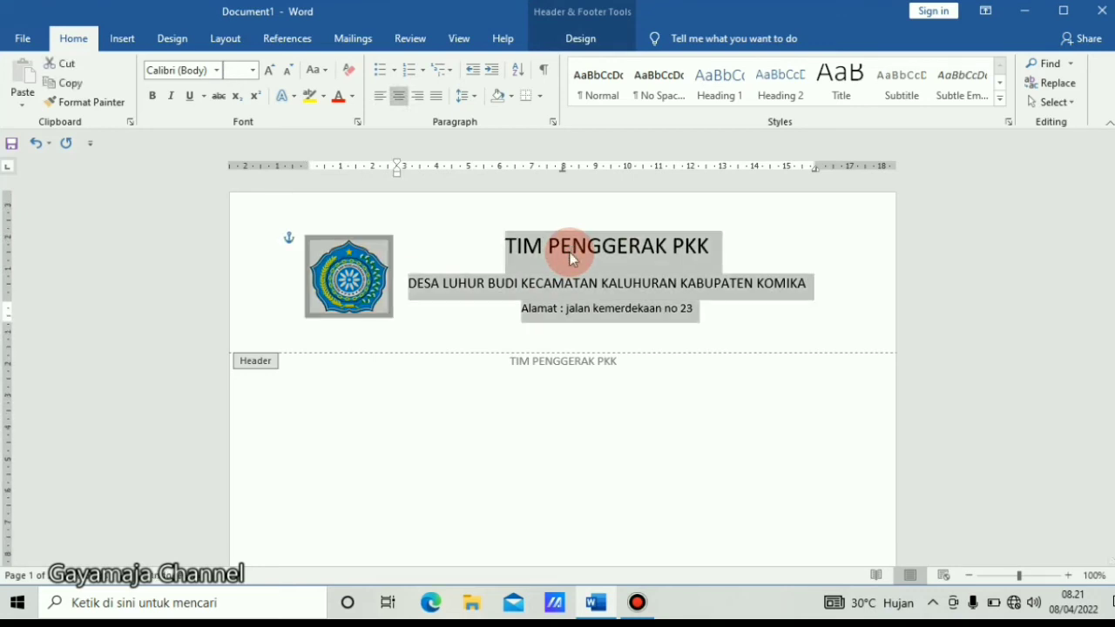
key(Home)
key(shift+Down)
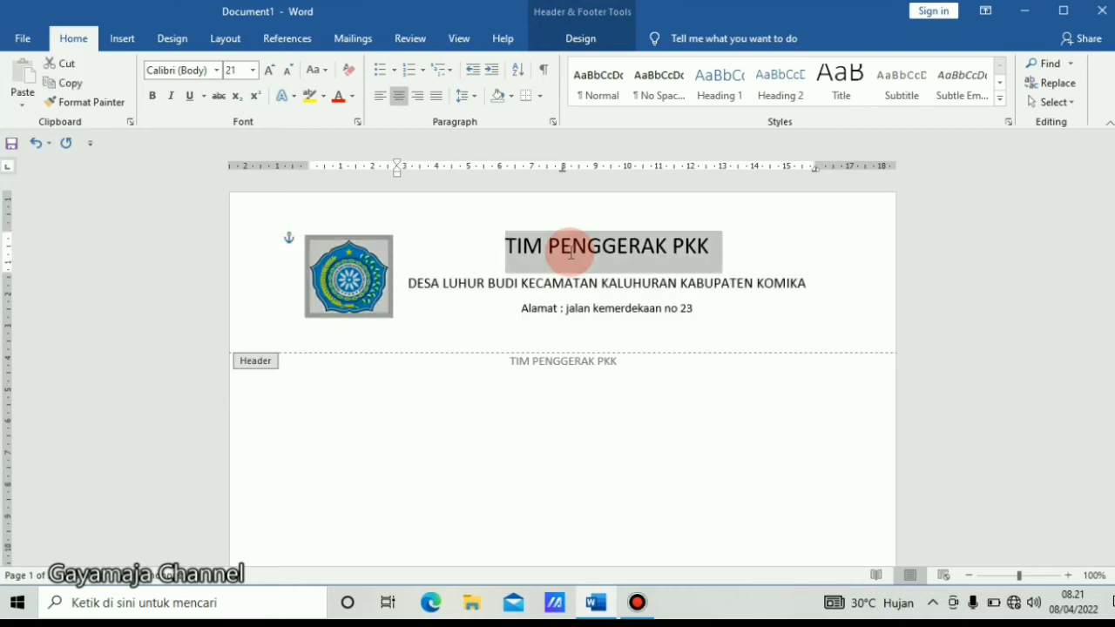
key(shift+Down)
key(ctrl+b)
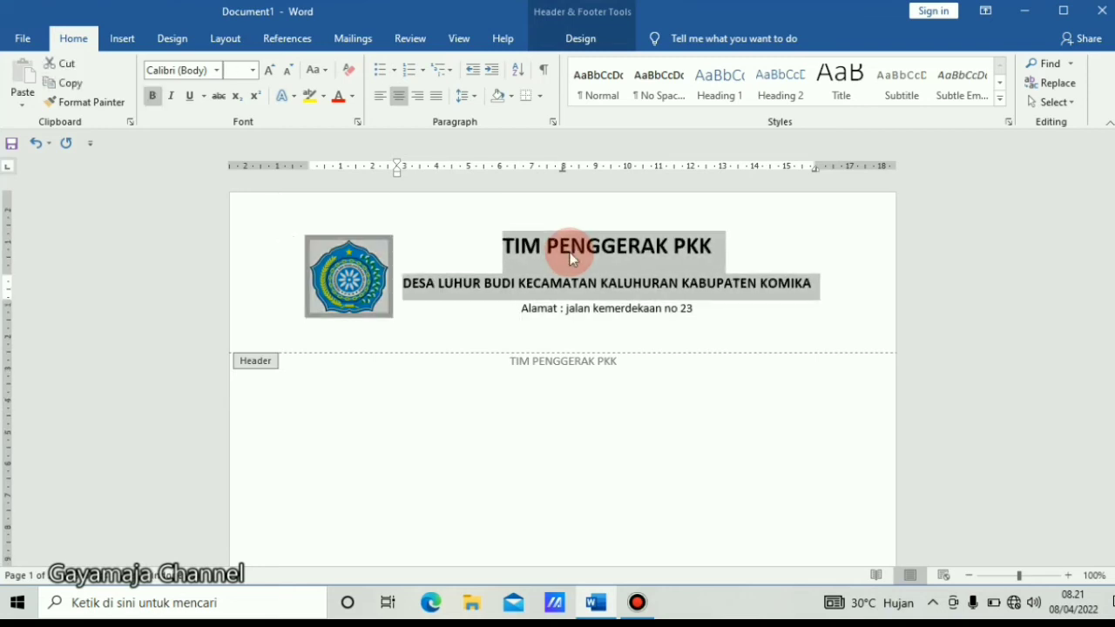
Step: Draw a straight horizontal line about 15.9 cm long across the header beneath the logo and address, from margin to margin
click(716, 345)
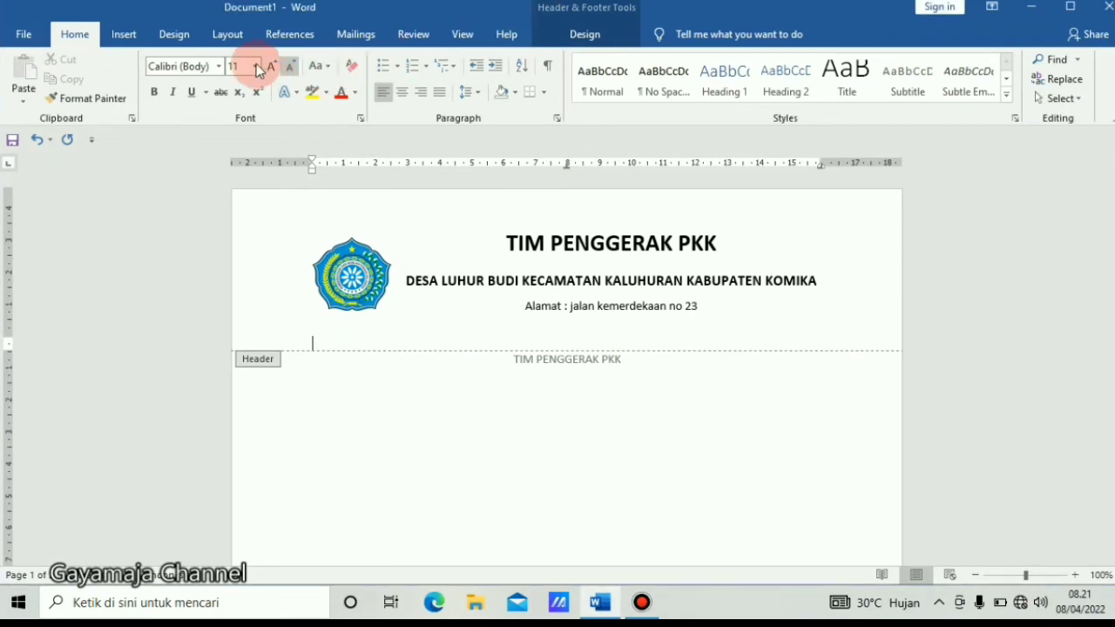
click(127, 34)
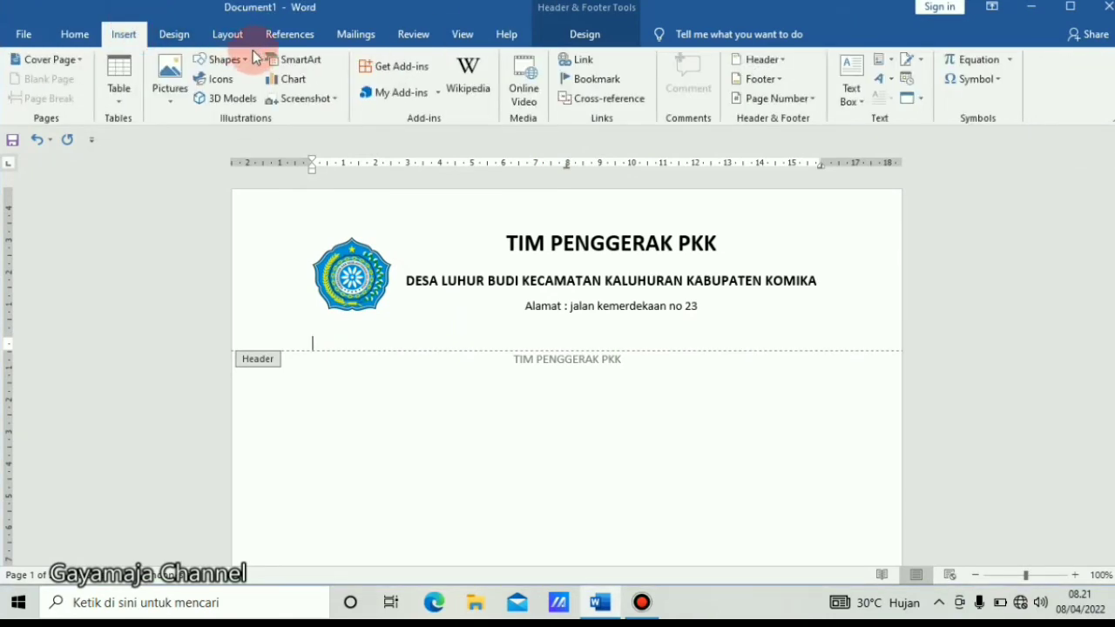
click(226, 59)
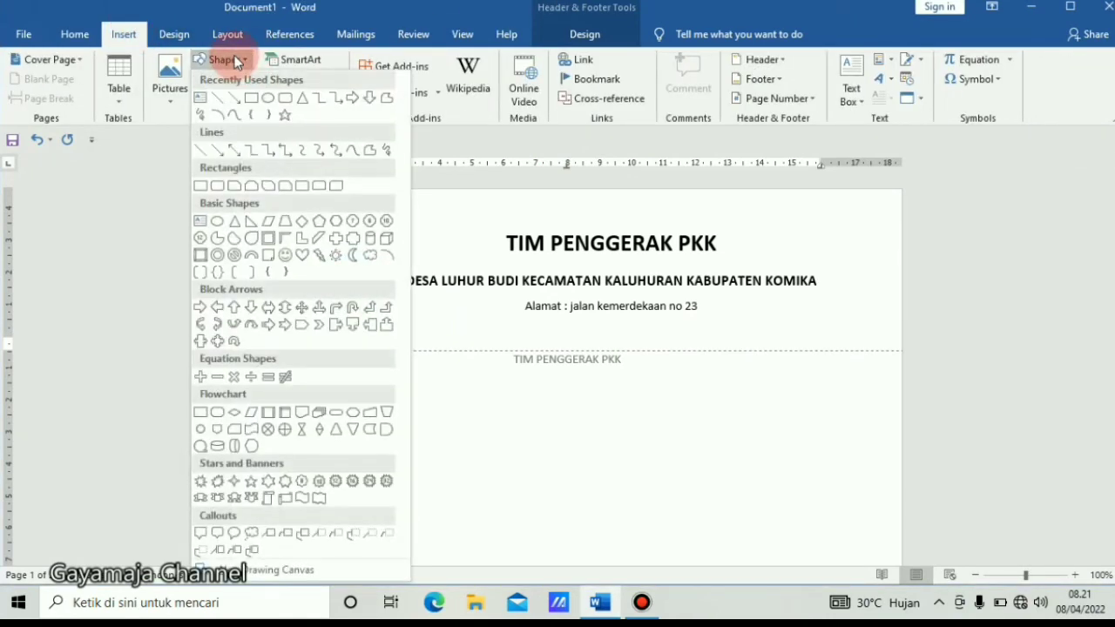
click(217, 98)
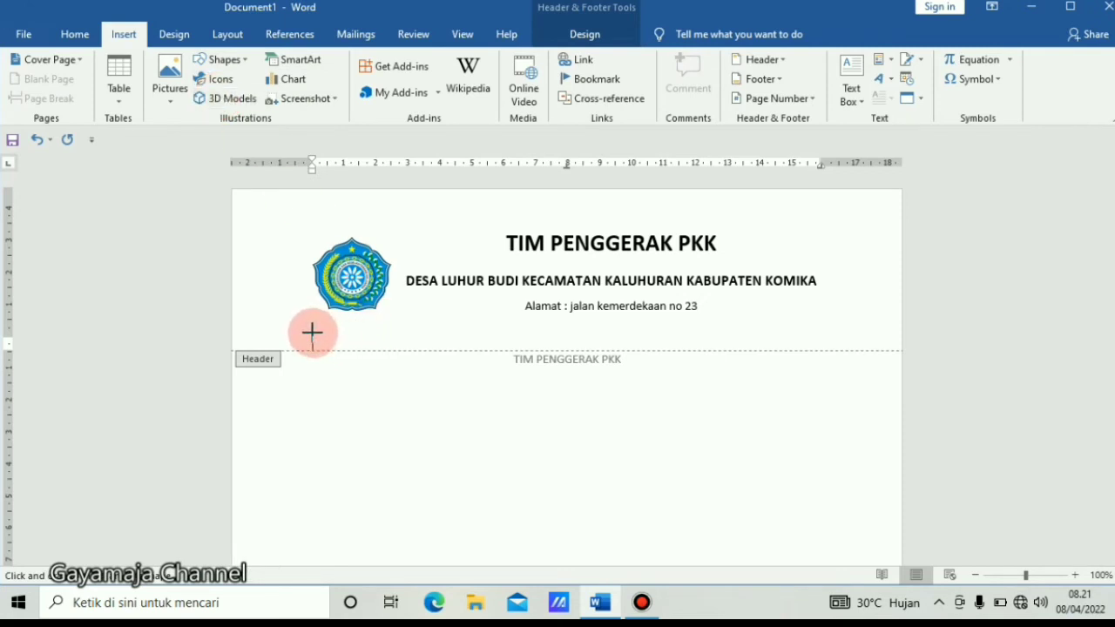
mouse_move(312, 332)
mouse_down()
mouse_move(835, 332)
mouse_move(822, 333)
mouse_up()
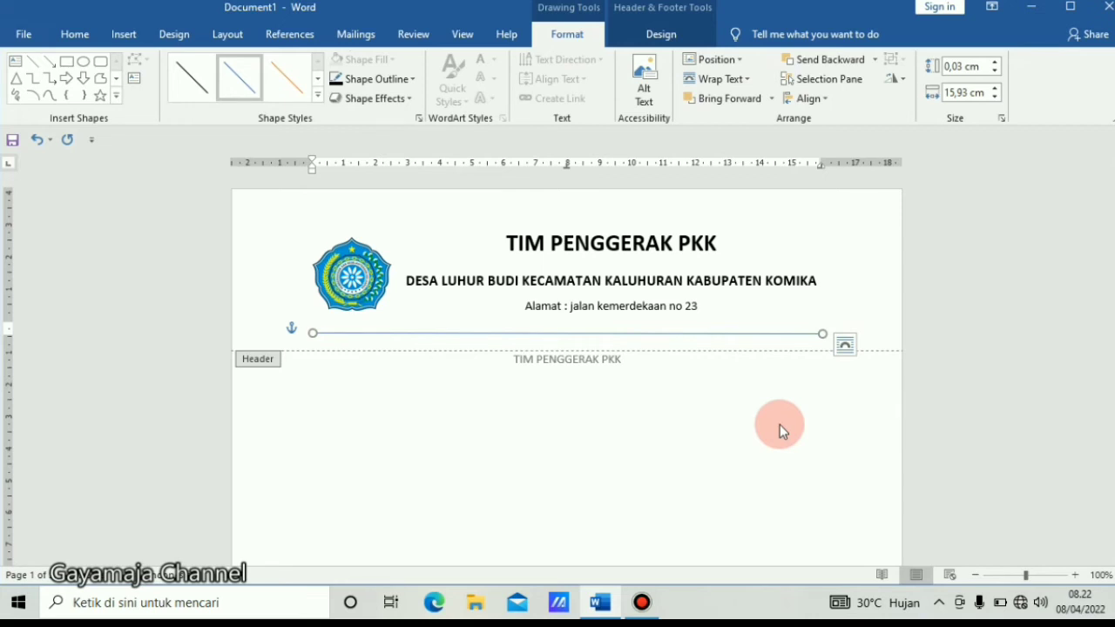
Step: Nudge the horizontal line up until it sits close beneath the address line
key(Up)
key(Up)
key(Up)
key(Up)
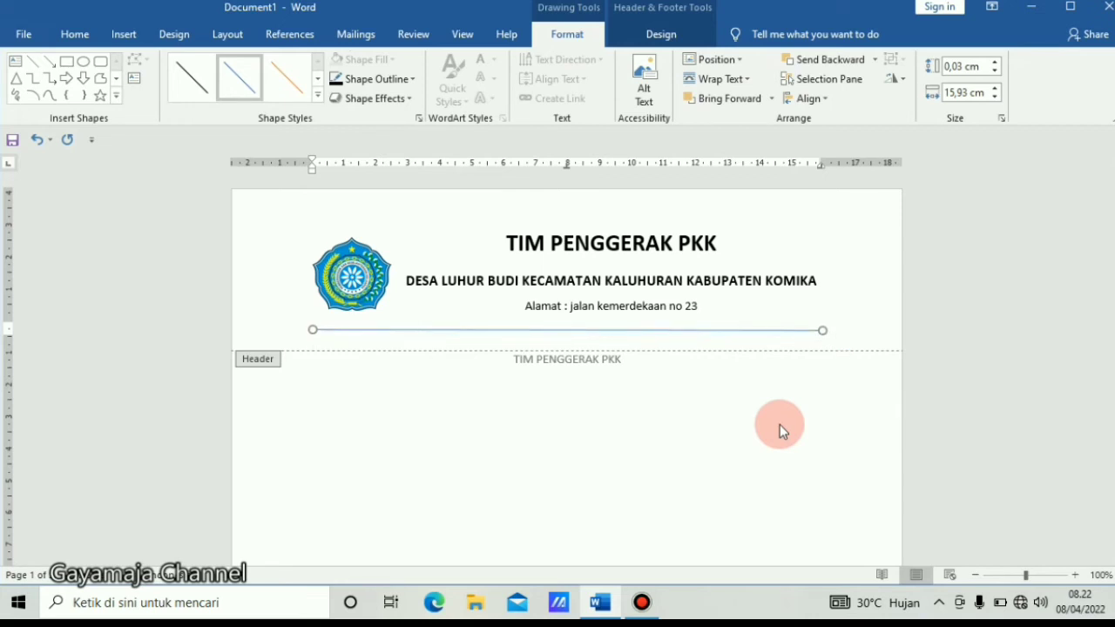
key(Up)
key(Up)
key(Up)
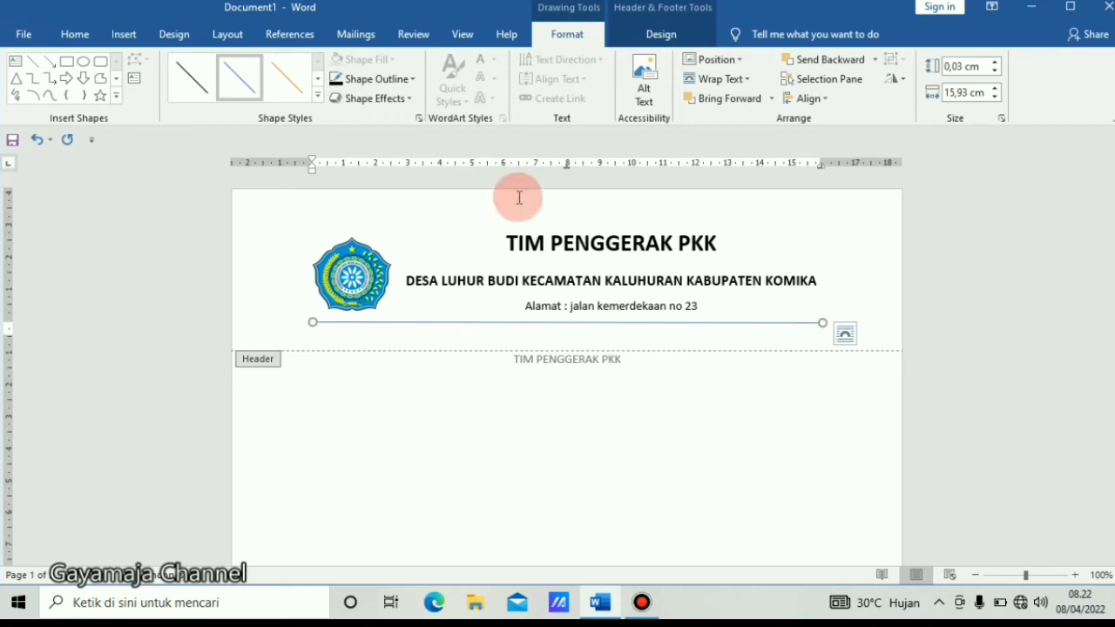
Step: Color the horizontal line black and set its width to 1.5 pt
click(389, 80)
click(351, 120)
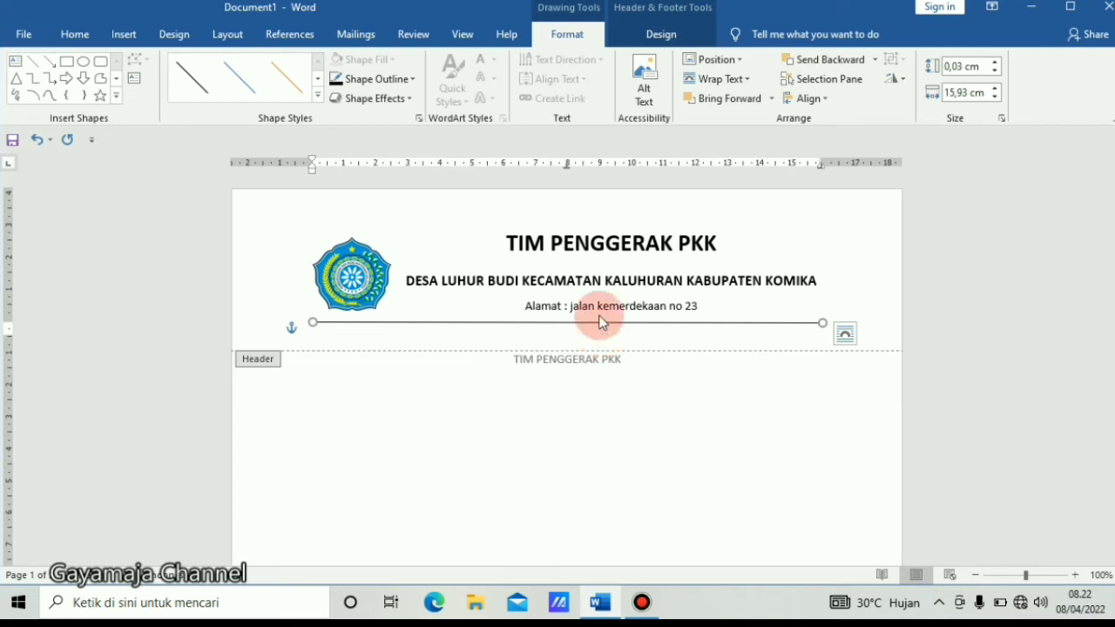
click(409, 79)
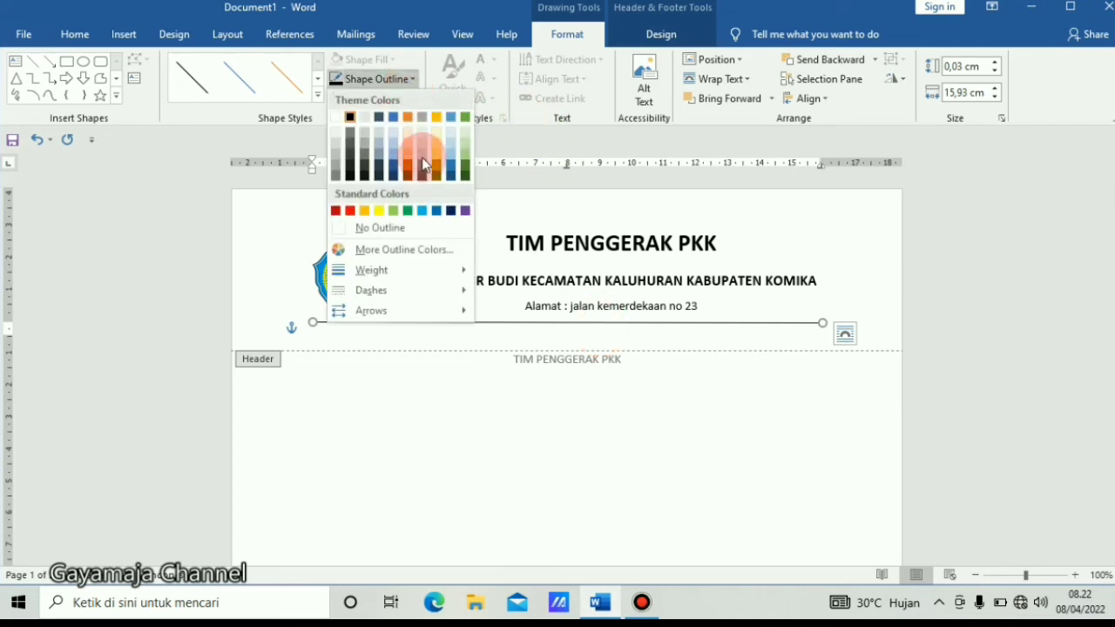
mouse_move(454, 273)
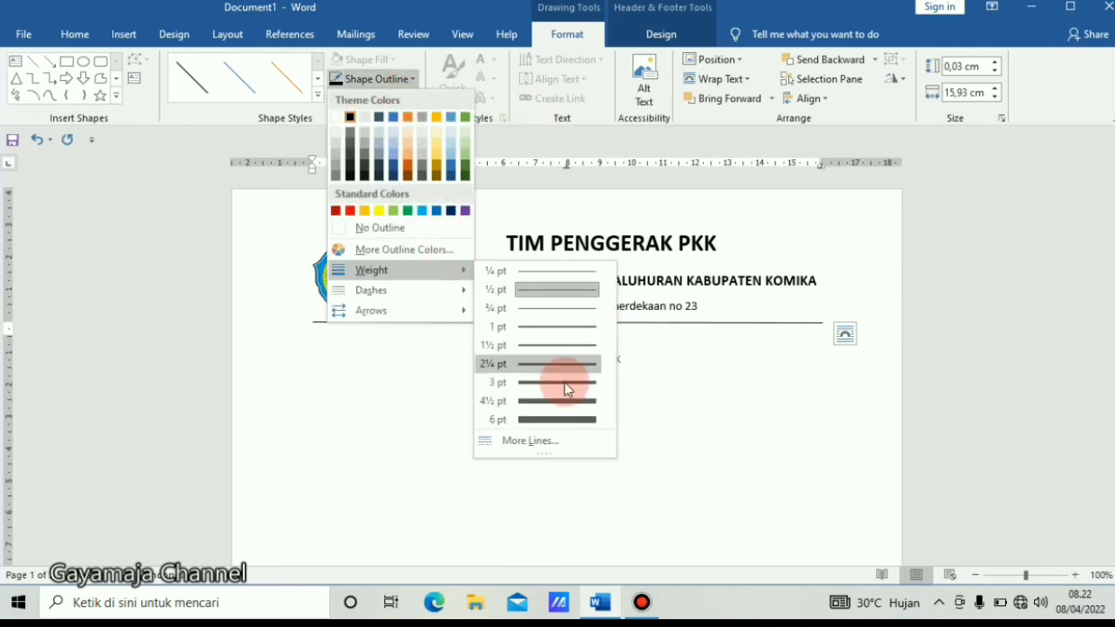
click(570, 445)
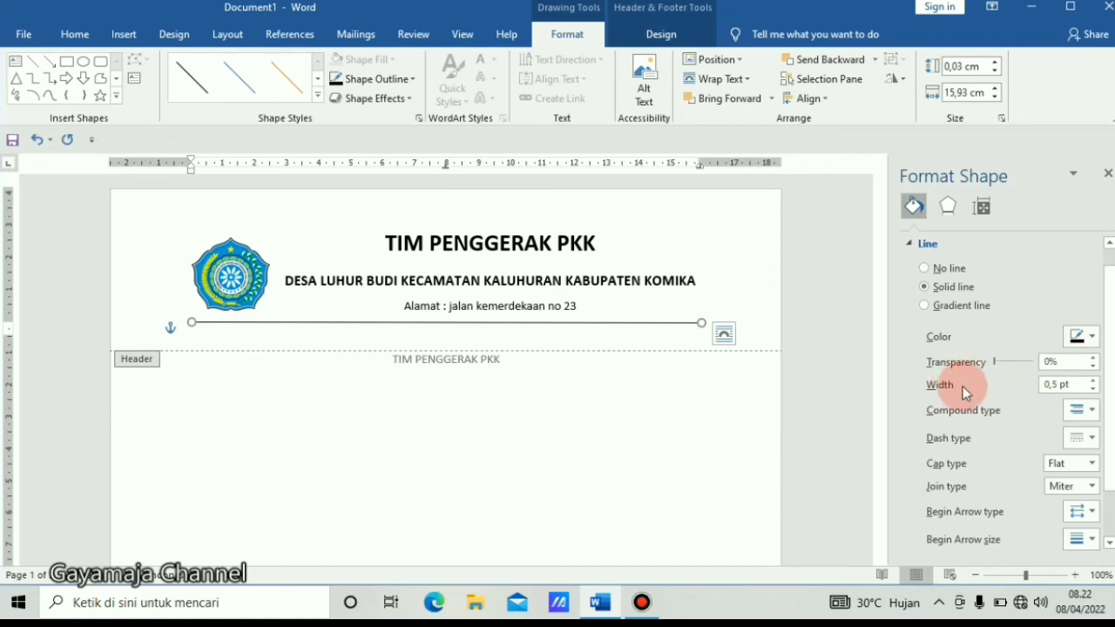
click(1093, 381)
click(1094, 381)
click(1093, 381)
click(1093, 381)
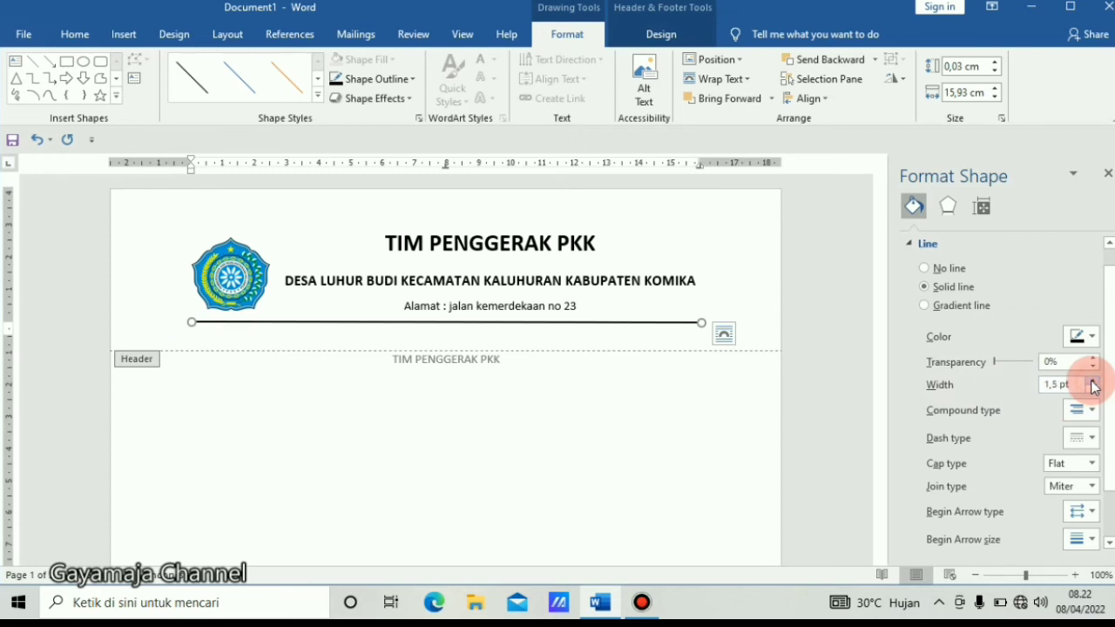
Step: Give the horizontal line a double compound type with strokes of unequal thickness and increase its width to 3 pt
click(1093, 381)
click(1093, 381)
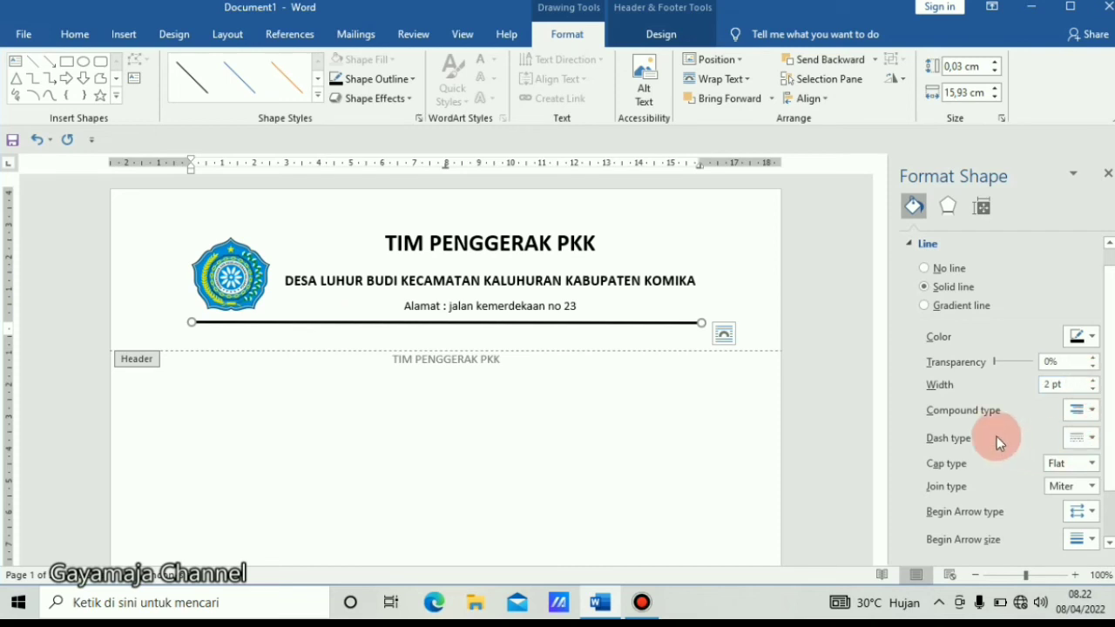
click(1092, 410)
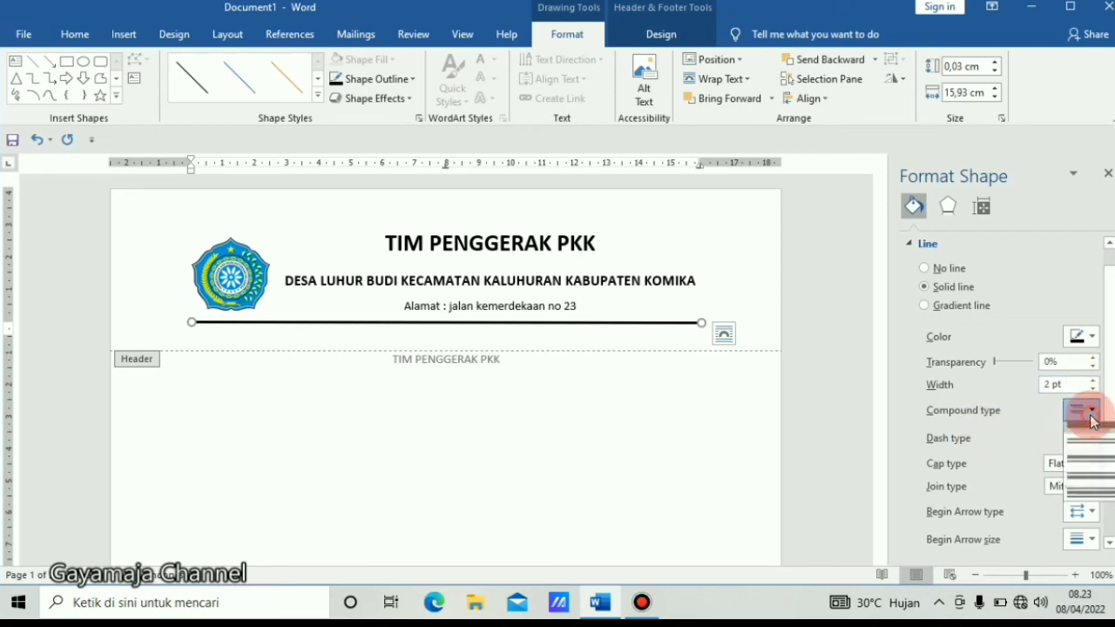
click(1093, 479)
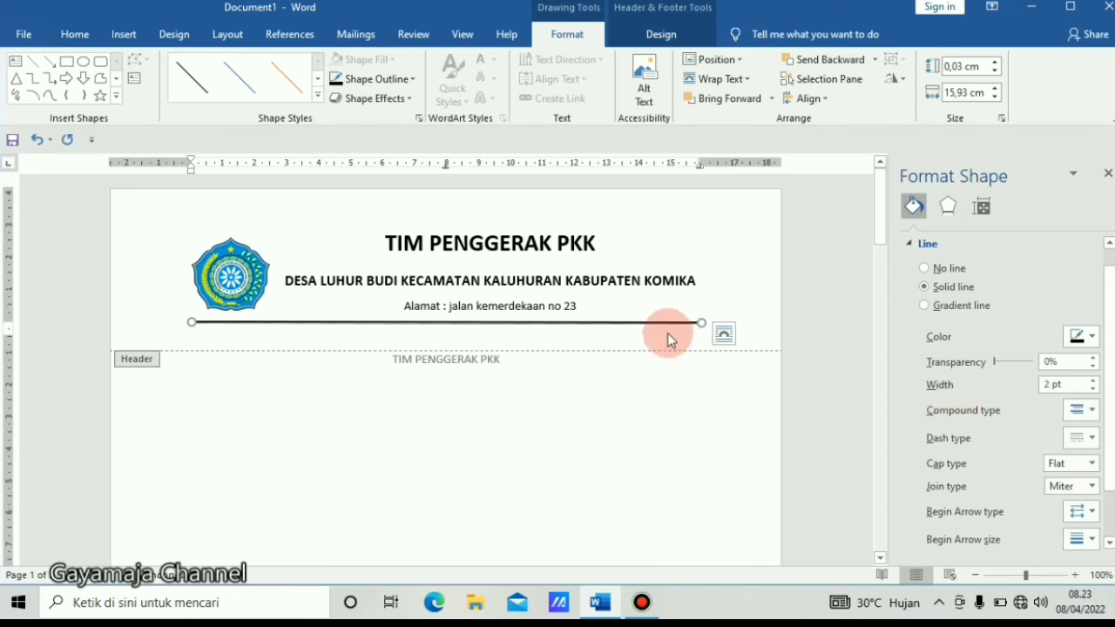
click(1093, 380)
click(1093, 380)
click(1094, 380)
click(1094, 380)
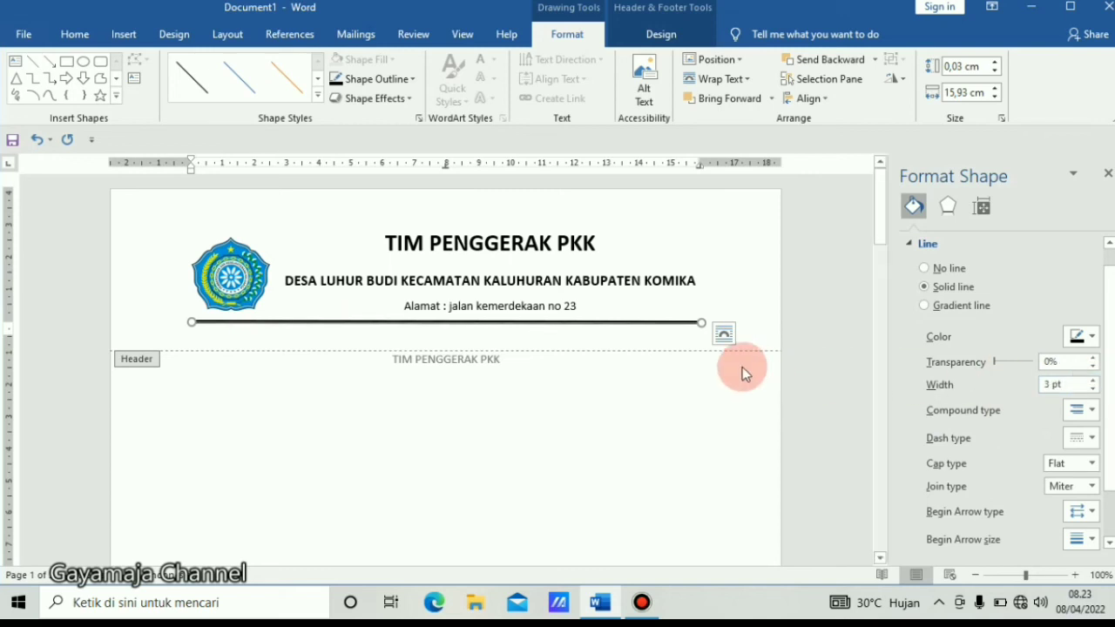
Step: Close the line's formatting settings and leave the header to return to the document body
click(641, 336)
click(872, 344)
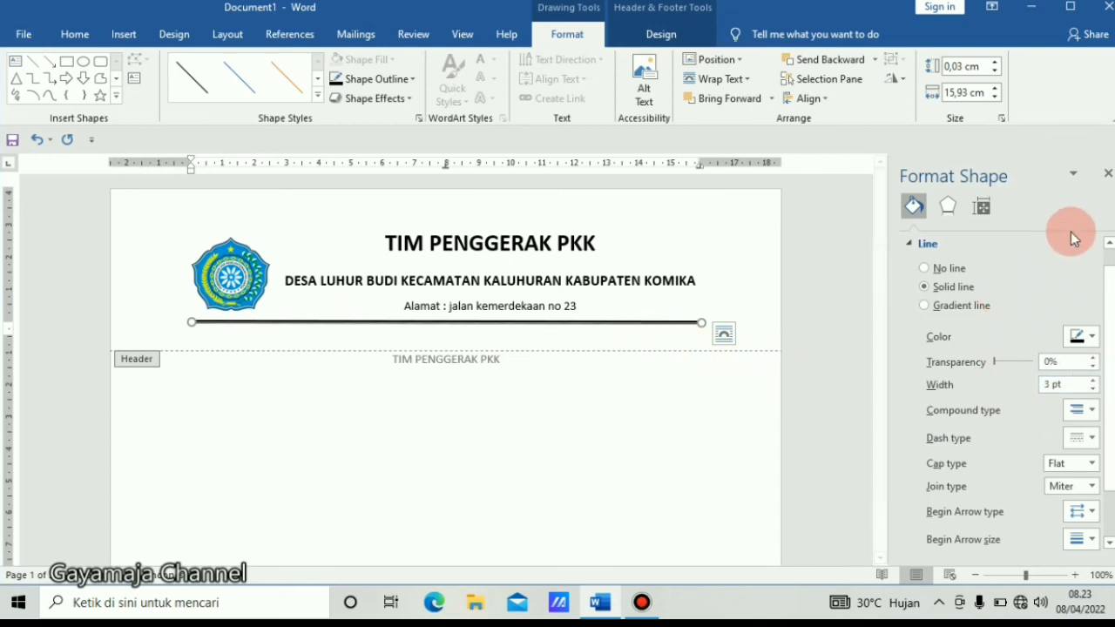
click(1107, 173)
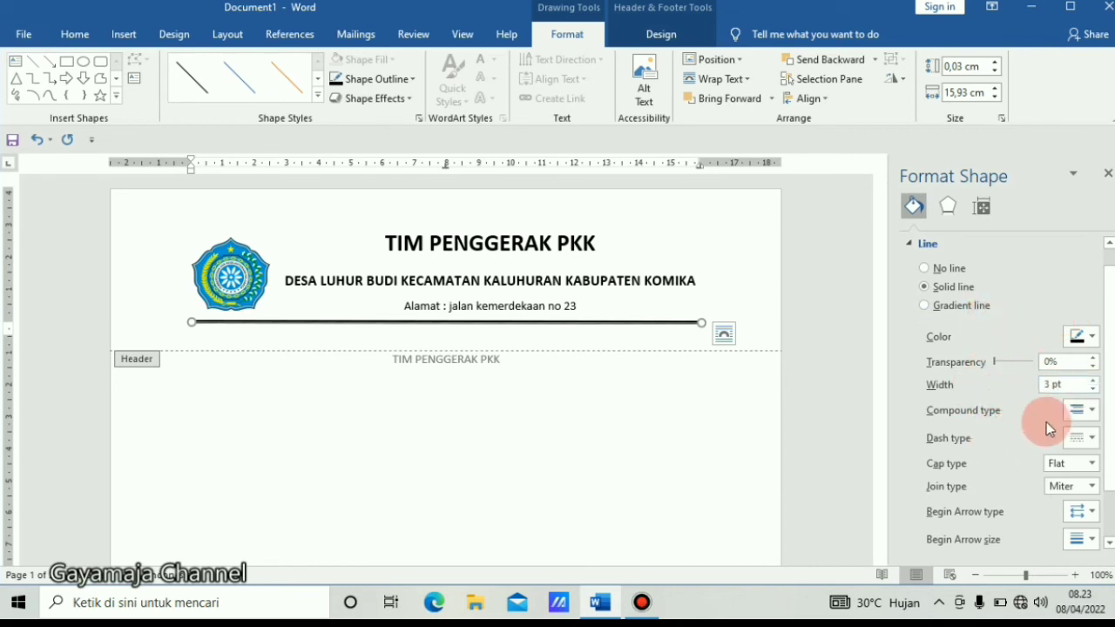
click(1091, 411)
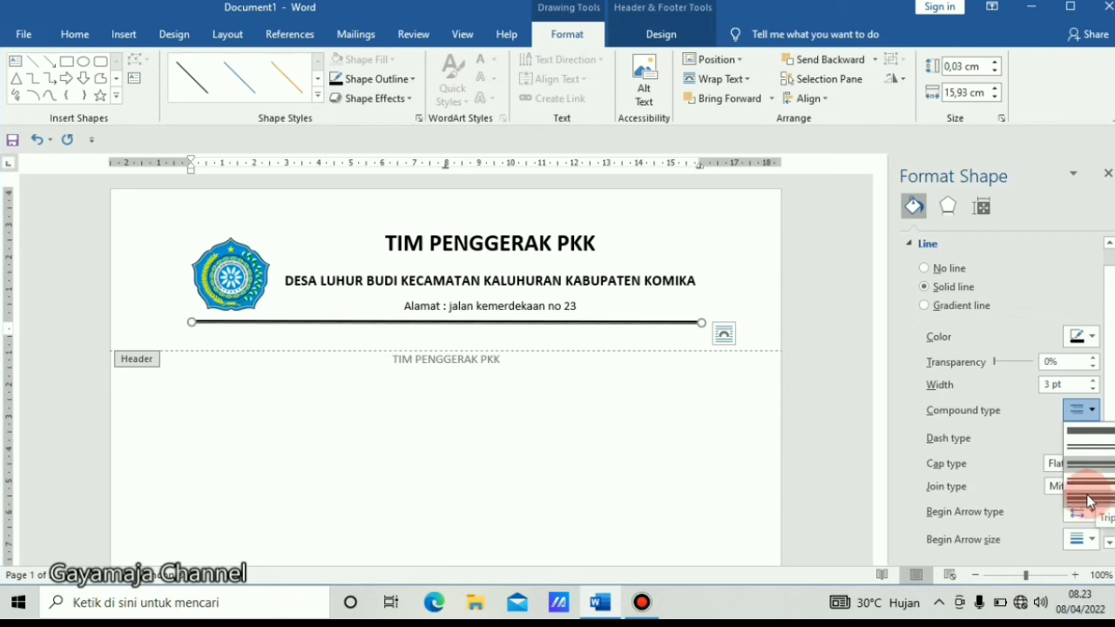
click(1004, 471)
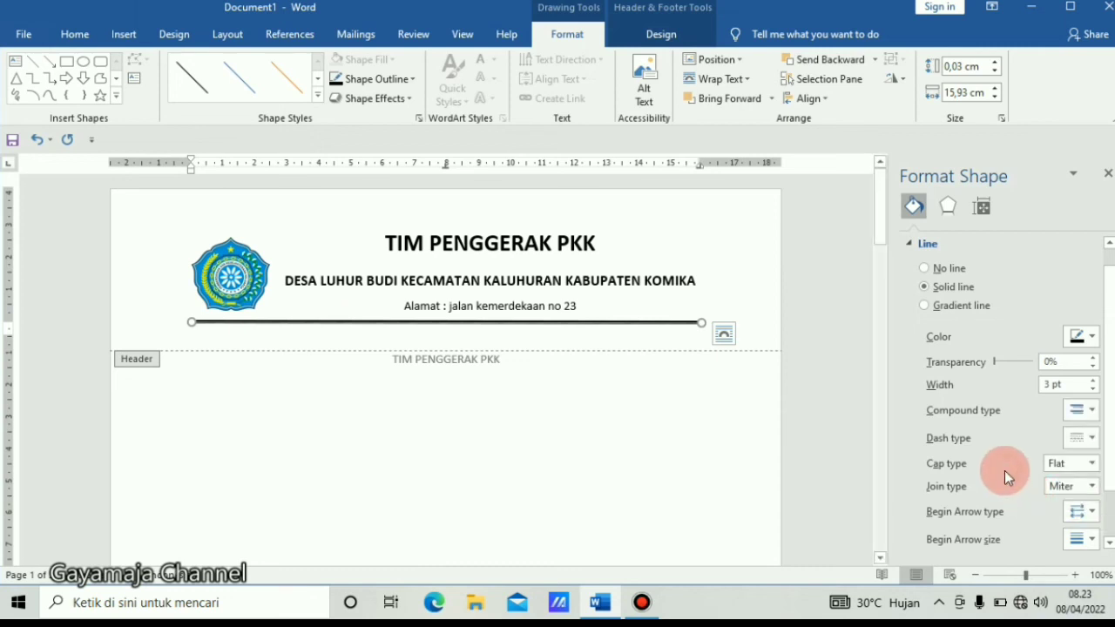
click(1108, 174)
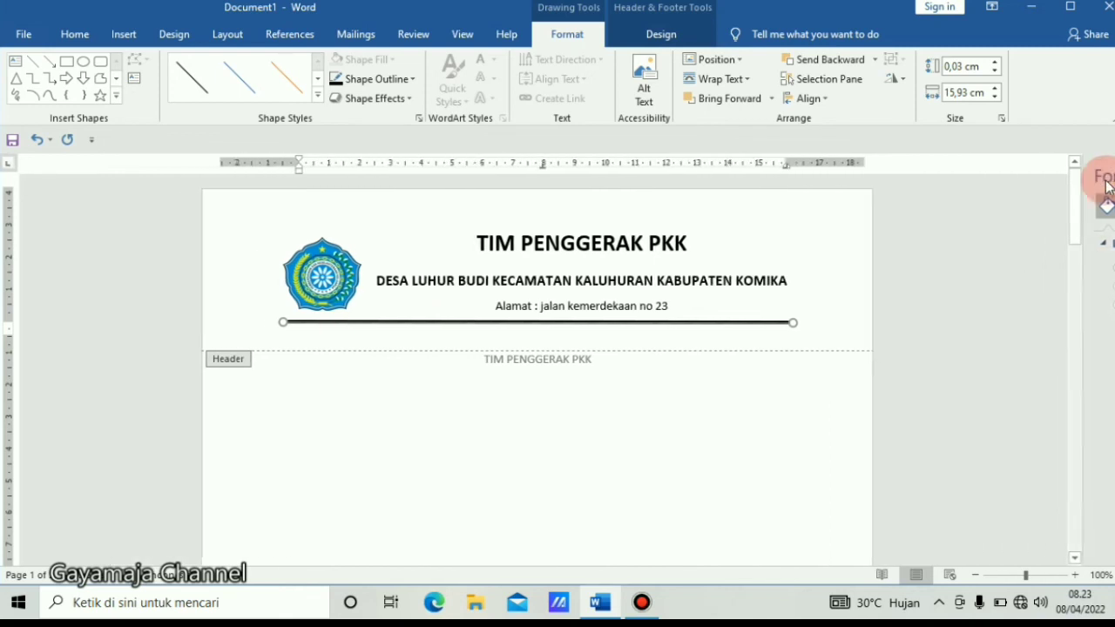
double_click(693, 364)
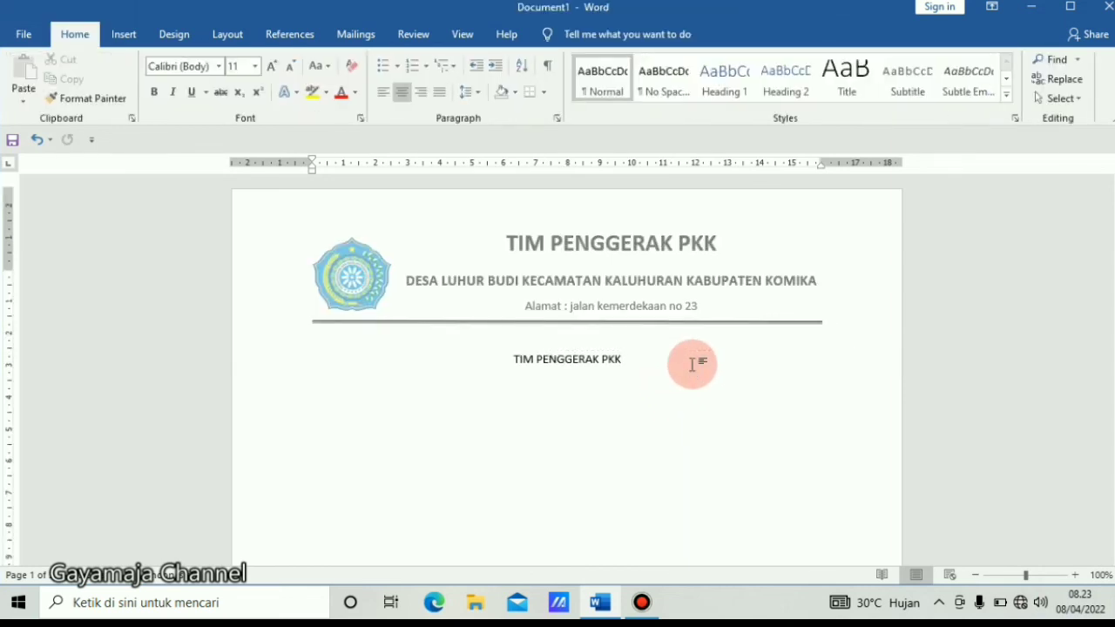
Step: Insert eight page breaks starting on the second page to extend the document to ten pages
click(976, 577)
click(975, 577)
click(975, 577)
click(976, 576)
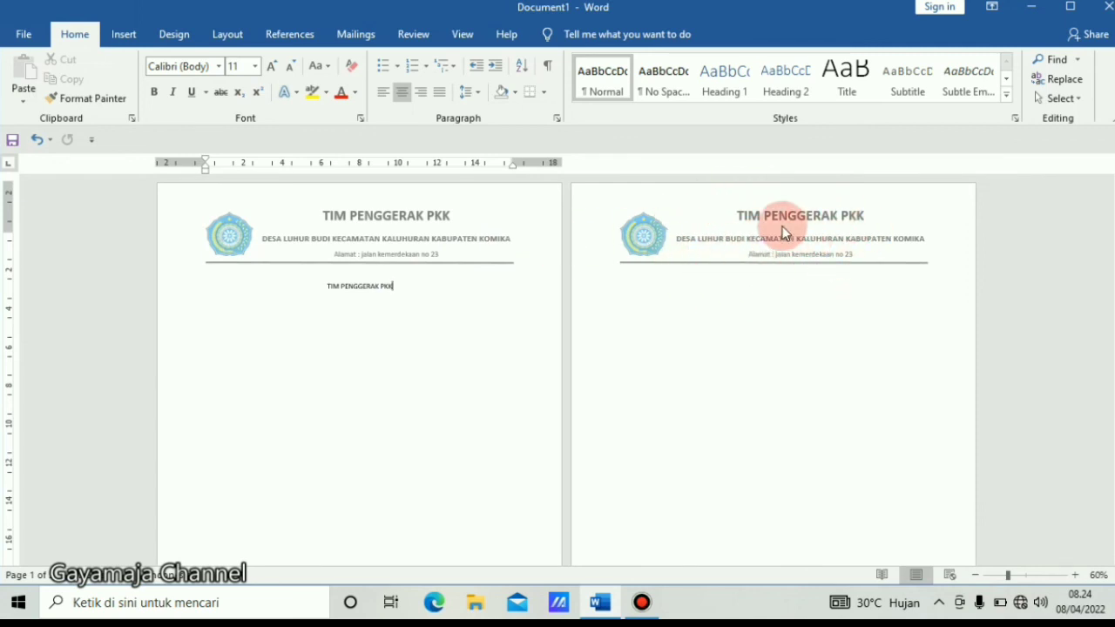
click(734, 317)
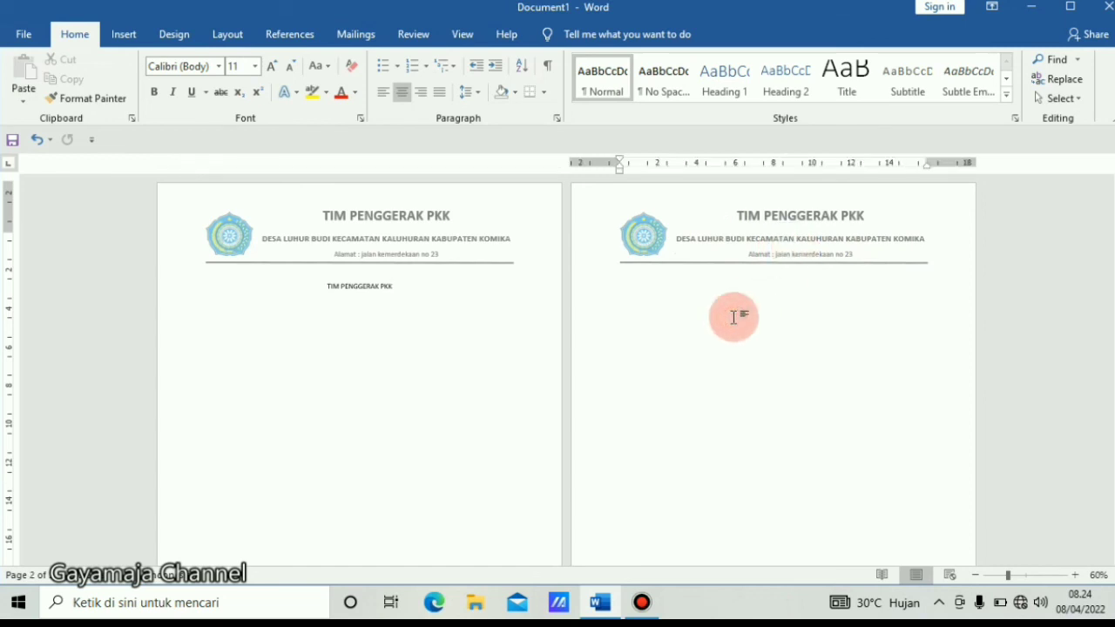
key(ctrl+Return)
key(ctrl+Return)
key(ctrl+Return)
key(ctrl+Return)
key(ctrl+Return)
key(ctrl+Return)
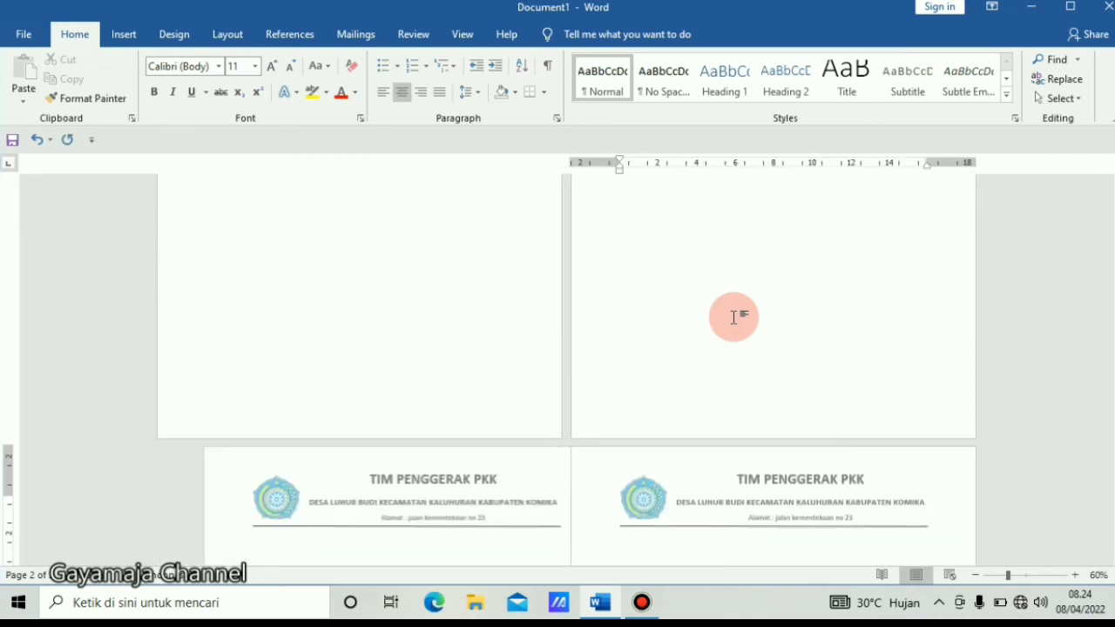
key(ctrl+Return)
key(ctrl+Return)
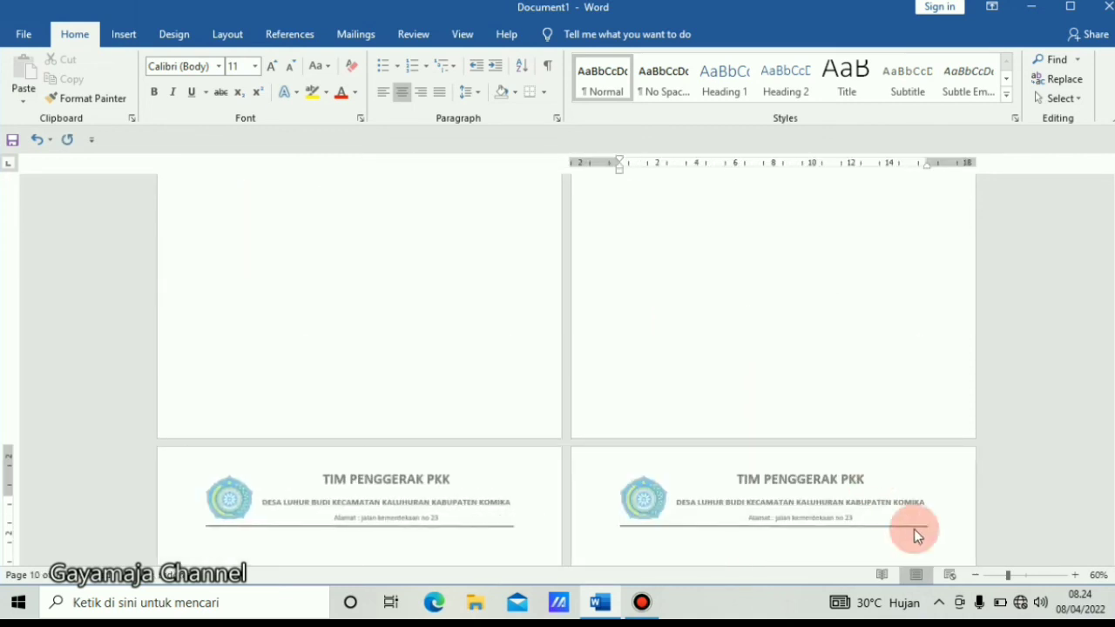
Step: Examine the letterhead across all pages in an overview and at close range, ending on the first page
click(977, 578)
click(978, 577)
click(978, 577)
click(977, 578)
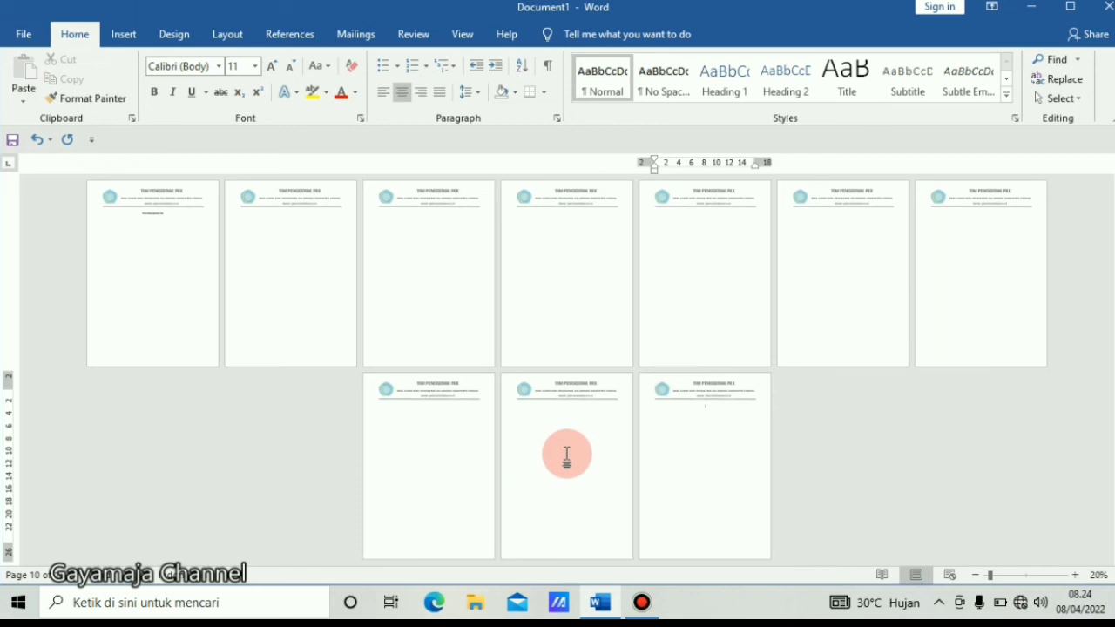
click(1077, 575)
click(1077, 575)
click(1077, 575)
click(1078, 575)
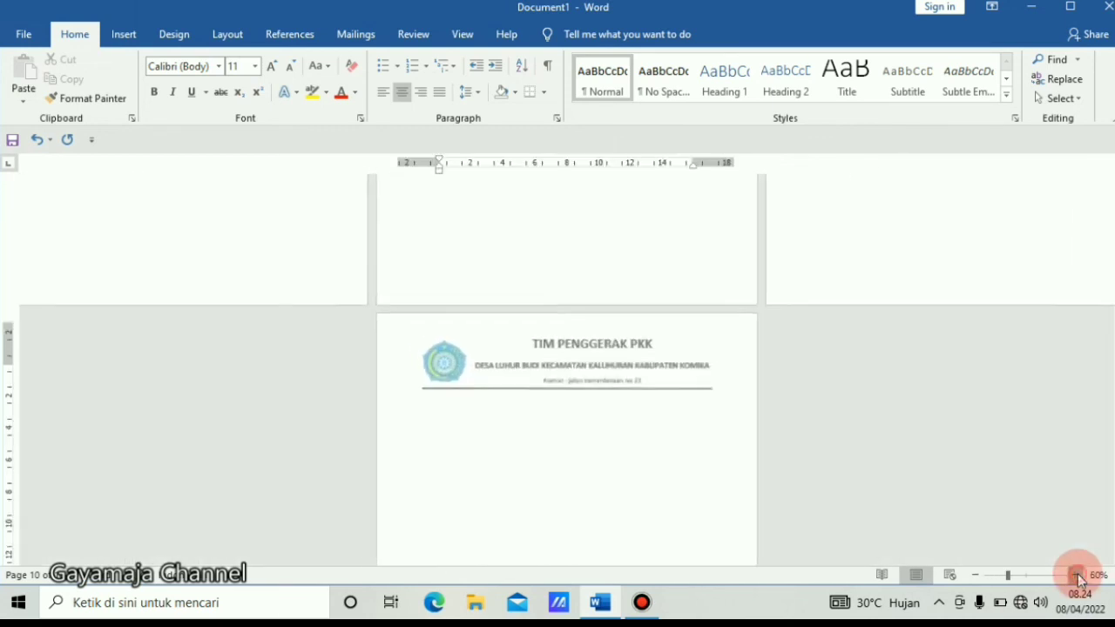
click(1077, 575)
click(1078, 575)
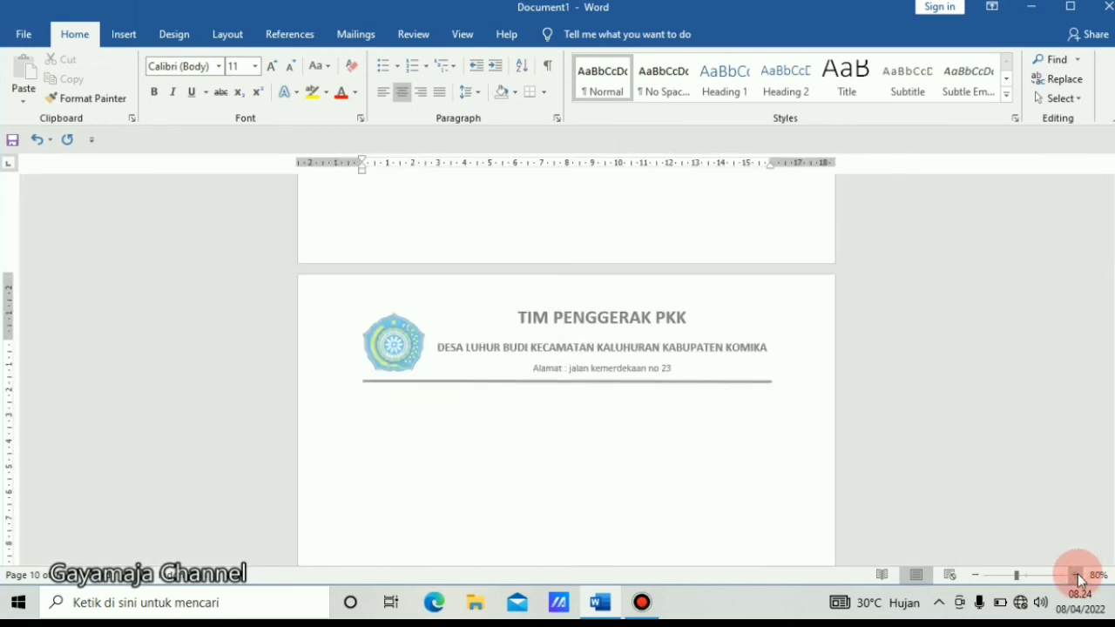
click(1078, 575)
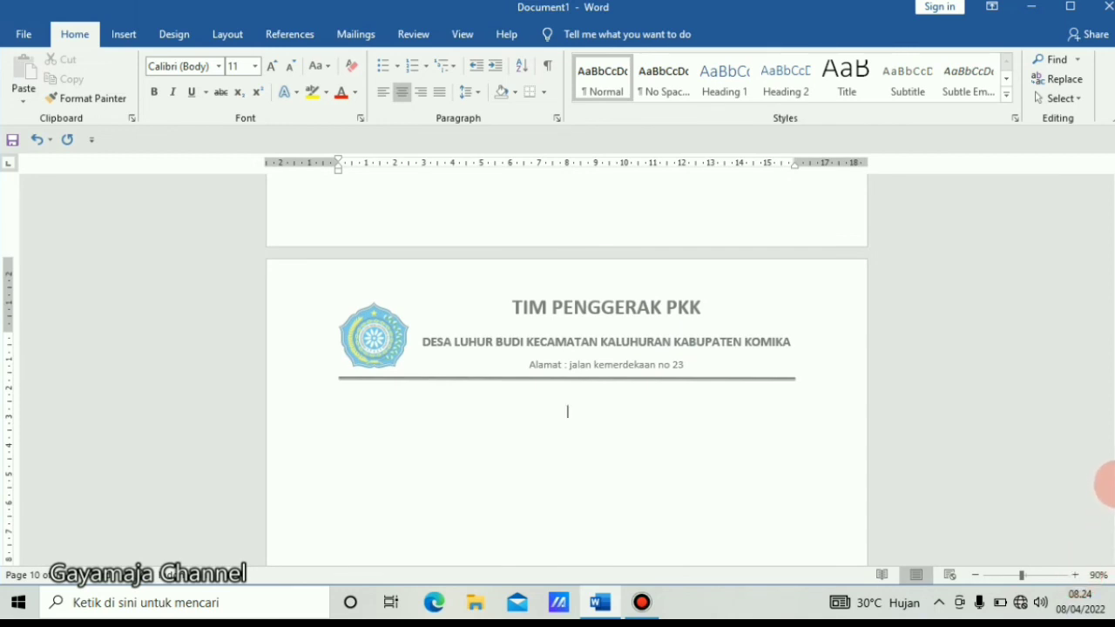
drag(1114, 484, 1107, 154)
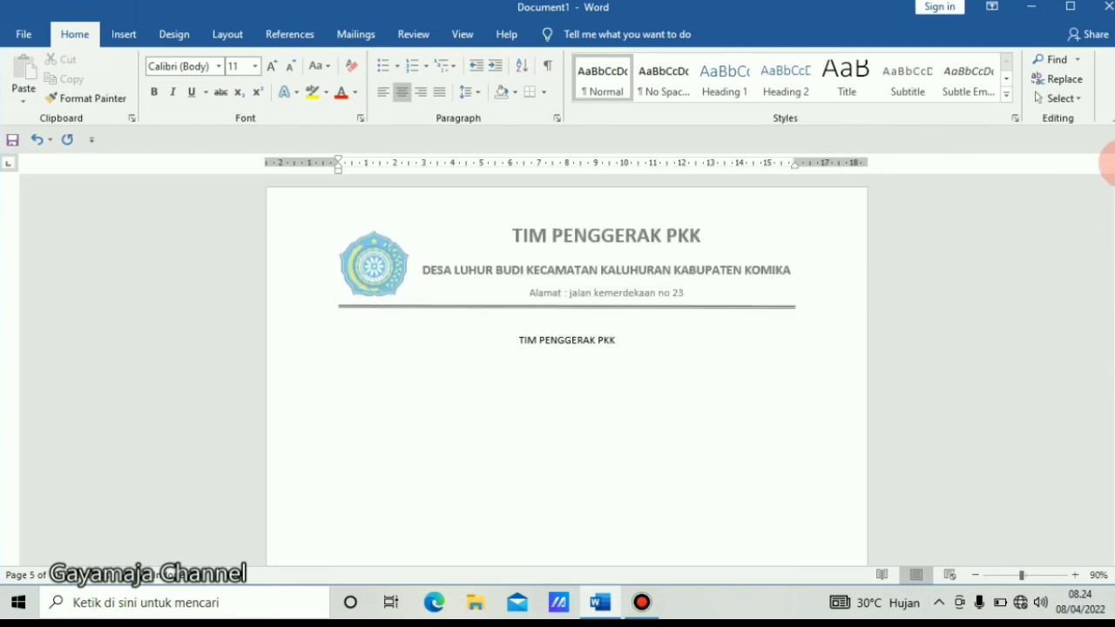
Step: Reopen the letterhead in the first page's header for editing
double_click(661, 246)
double_click(529, 269)
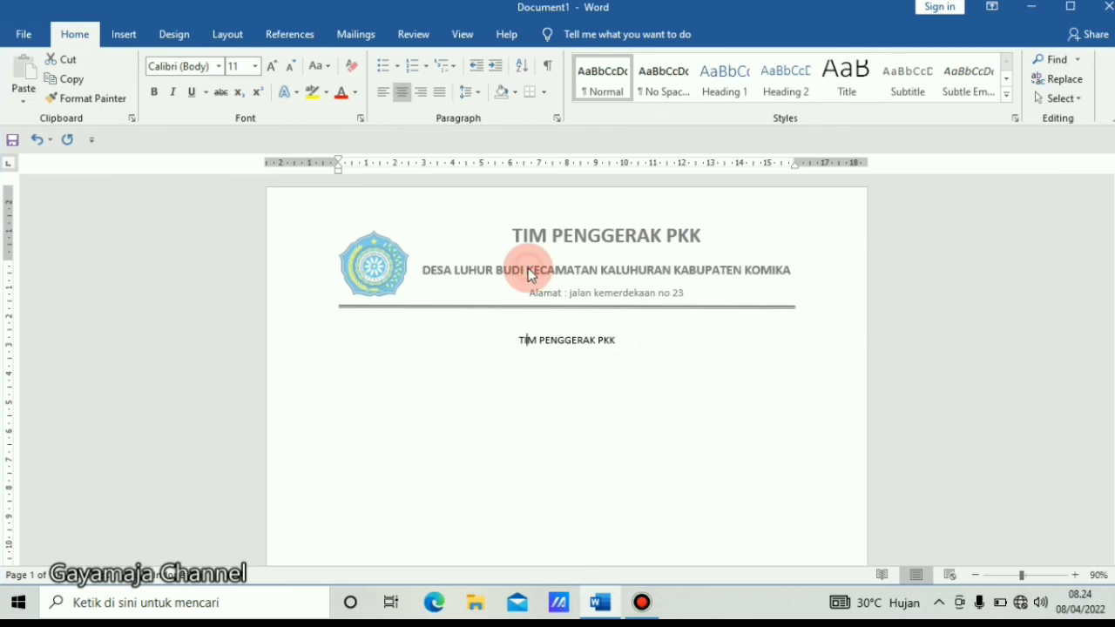